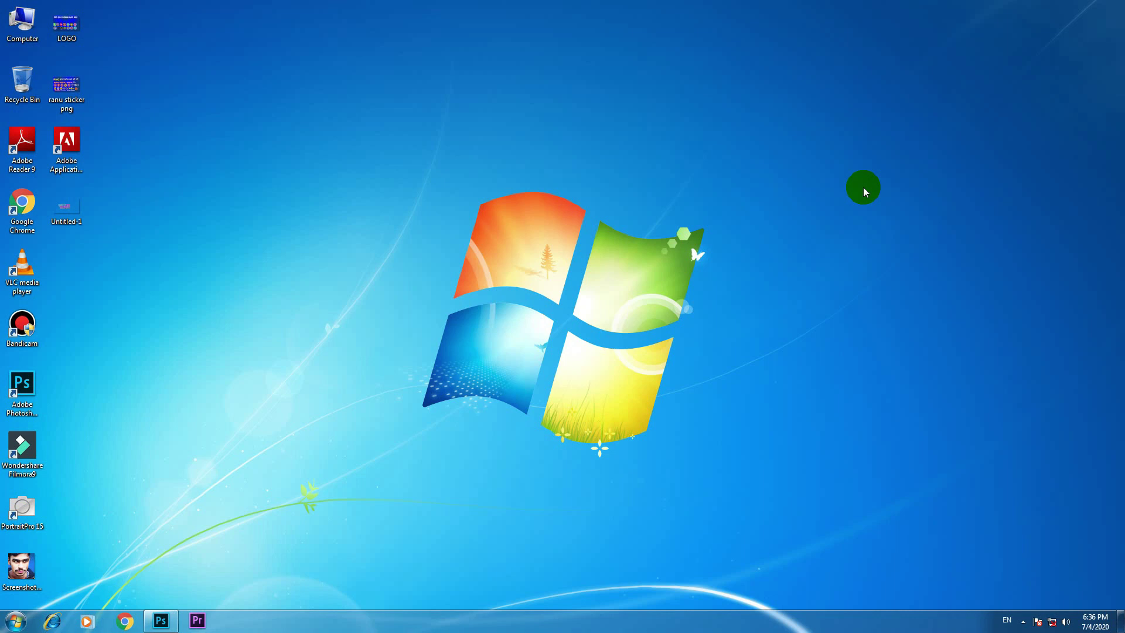
- Refresh the desktop several times and bring Photoshop to the front
right_click(927, 152)
click(949, 188)
right_click(934, 150)
click(946, 174)
right_click(934, 141)
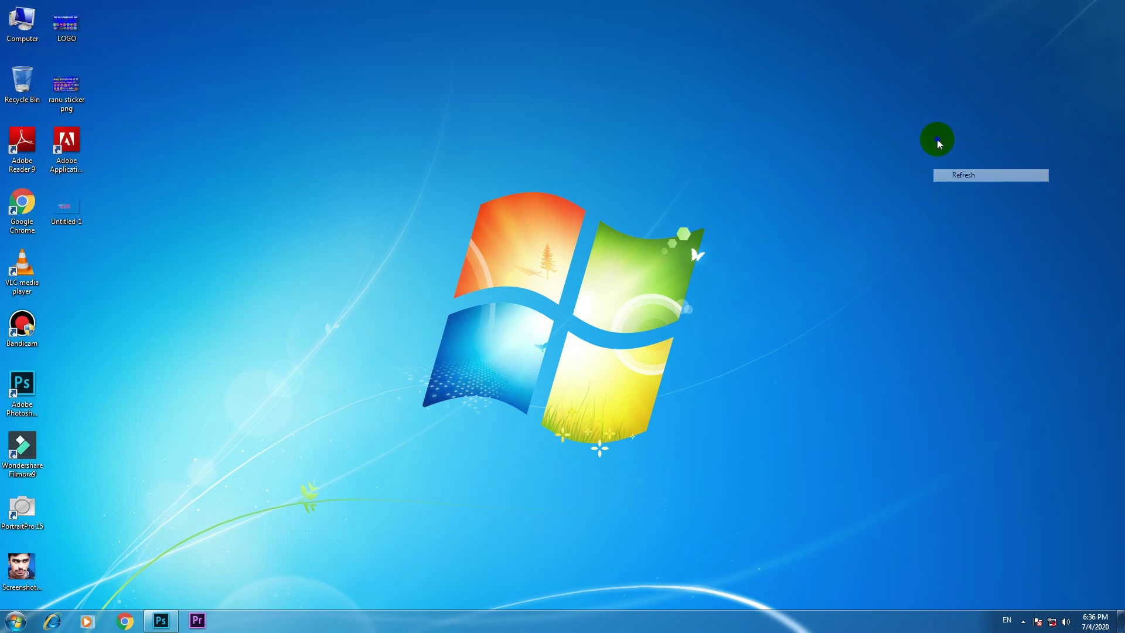
click(961, 171)
right_click(955, 133)
click(987, 167)
right_click(975, 145)
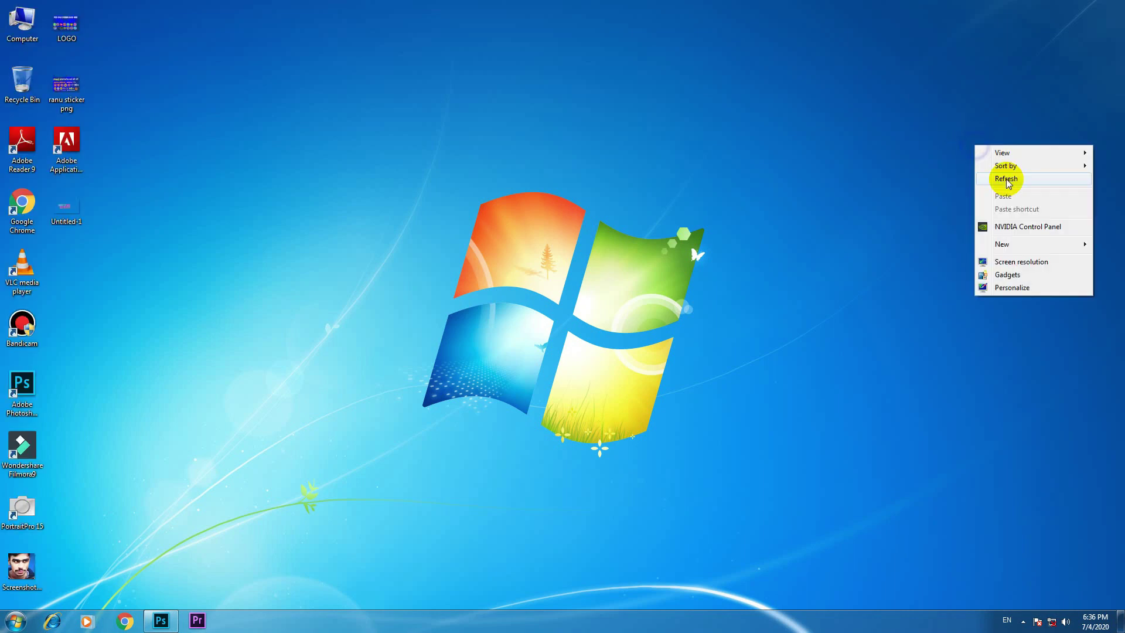
click(1008, 179)
right_click(993, 143)
click(1017, 177)
right_click(1010, 137)
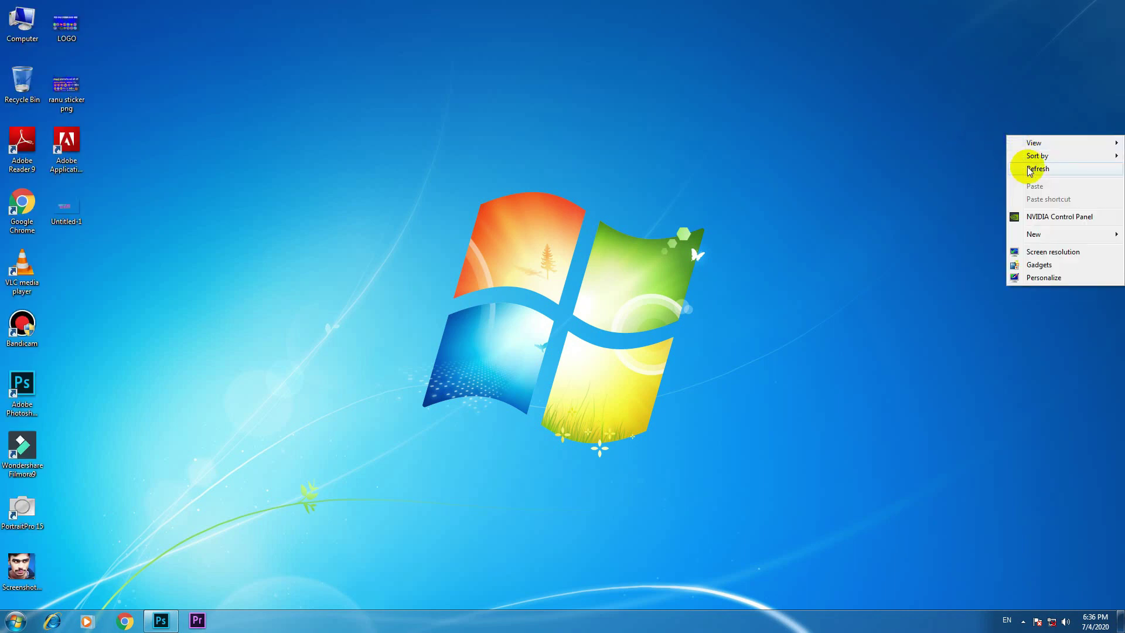
click(1029, 167)
right_click(1028, 169)
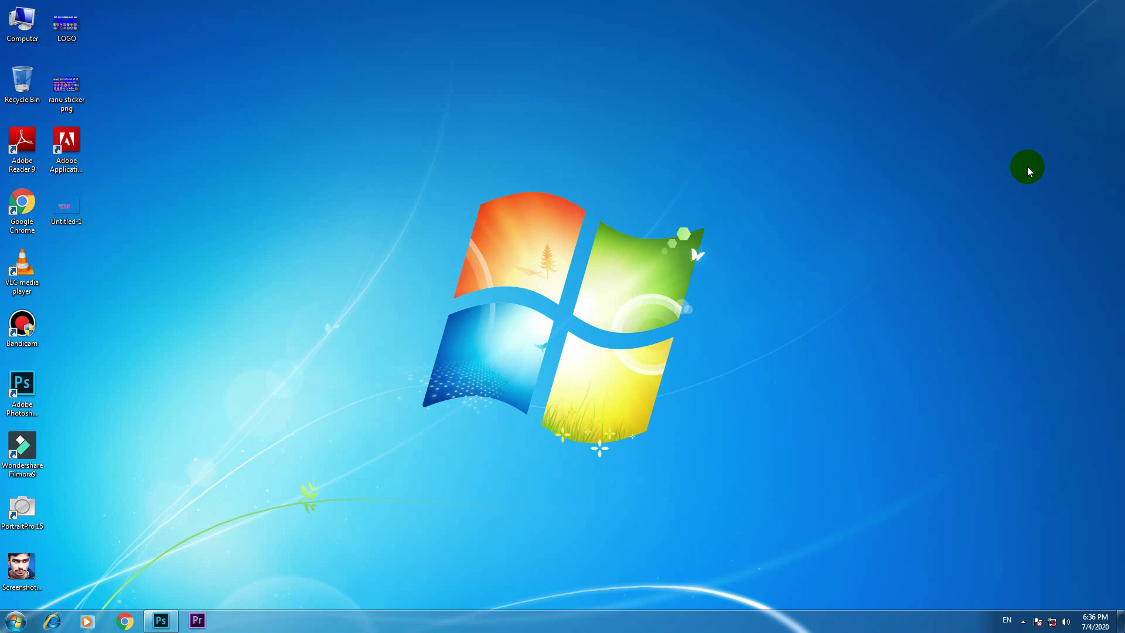
click(162, 622)
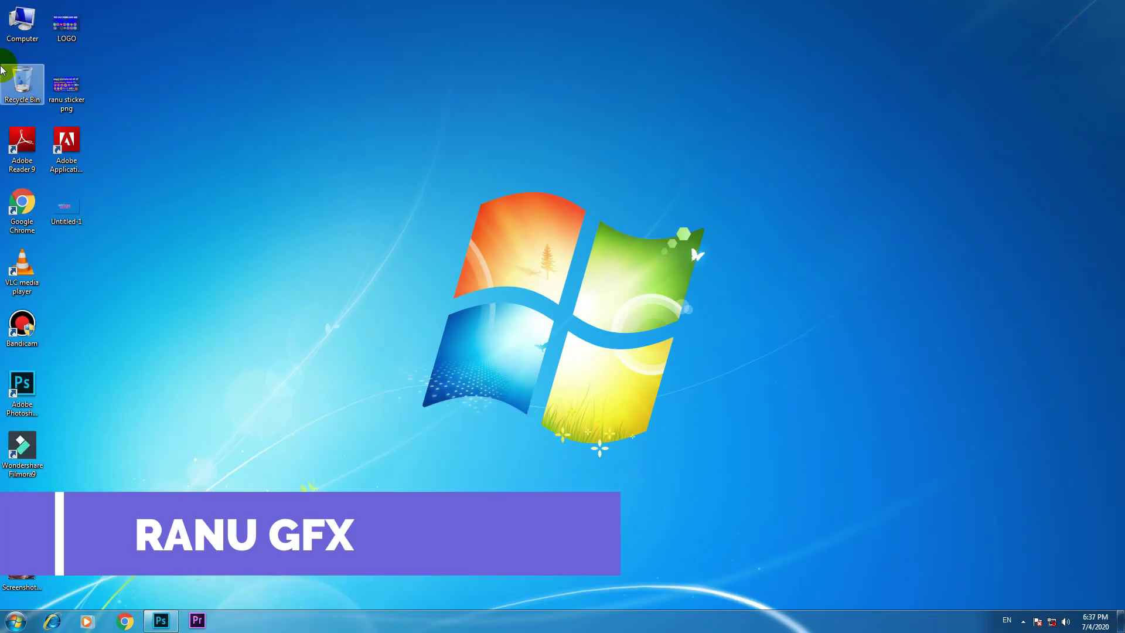
- Confirm in Pictures that IMG-20200622-WA0005 is 860 × 1280 pixels, then return to Photoshop
double_click(22, 24)
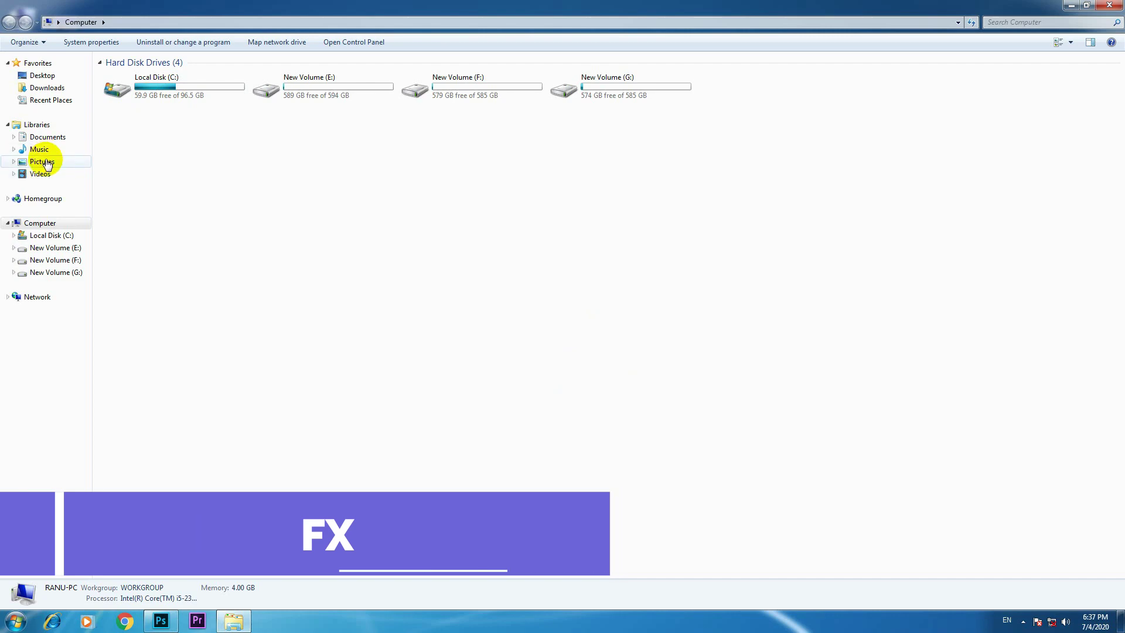
click(42, 160)
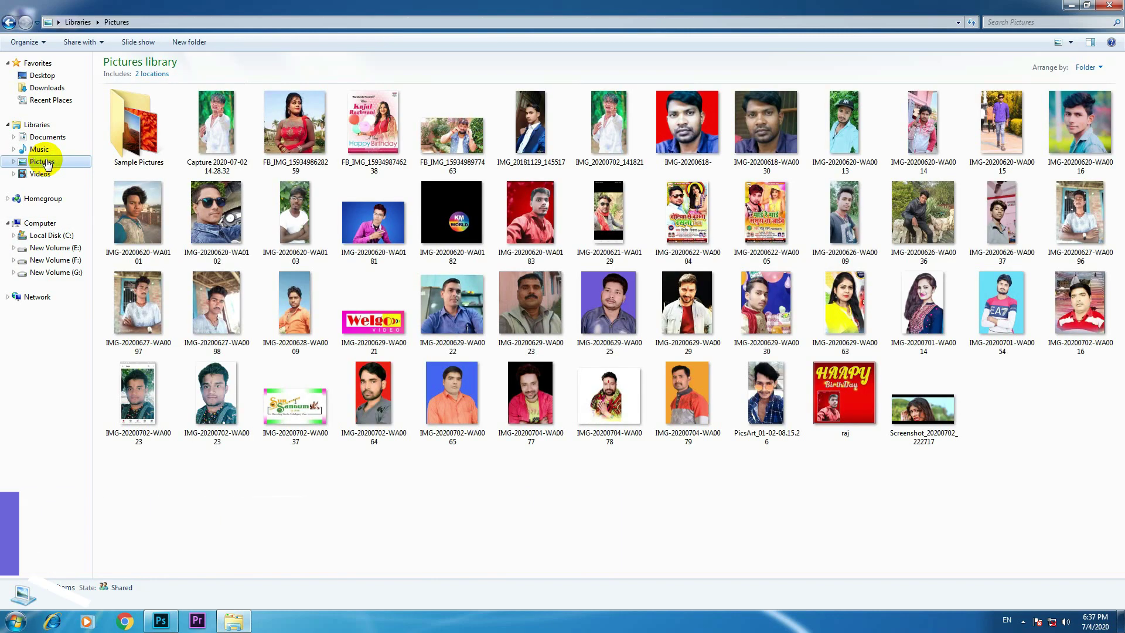
click(753, 214)
right_click(753, 214)
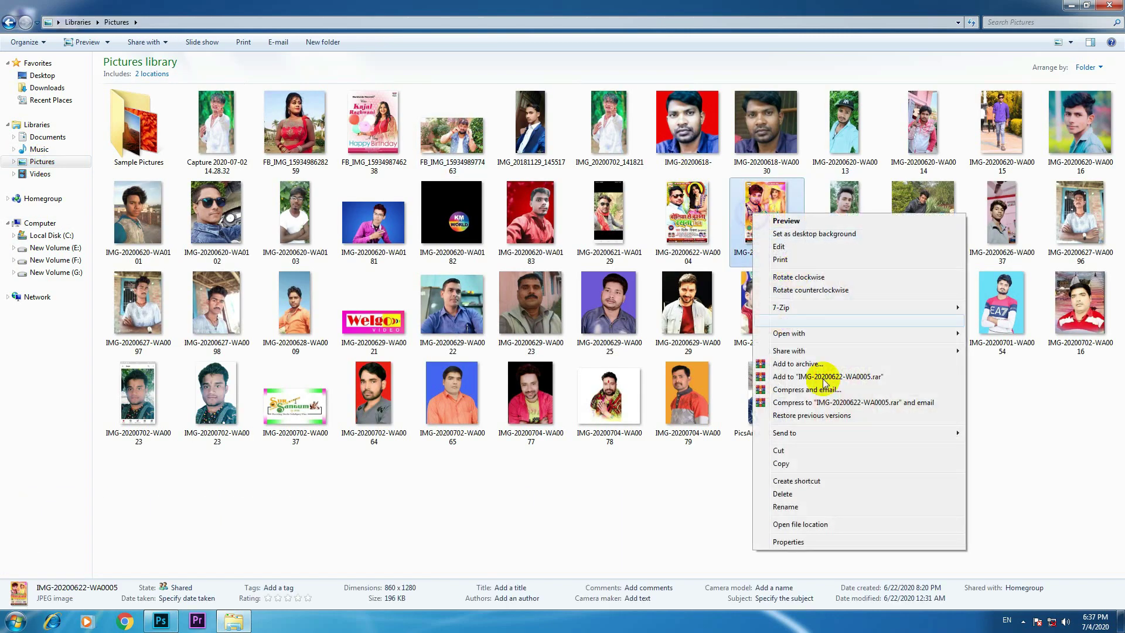
click(818, 539)
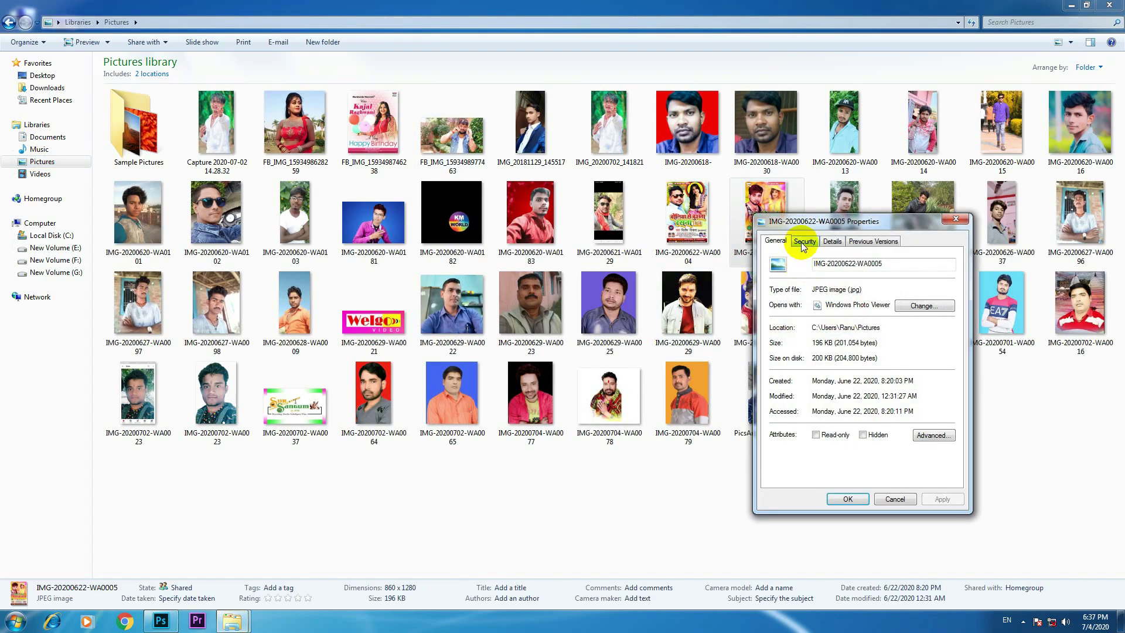
click(805, 241)
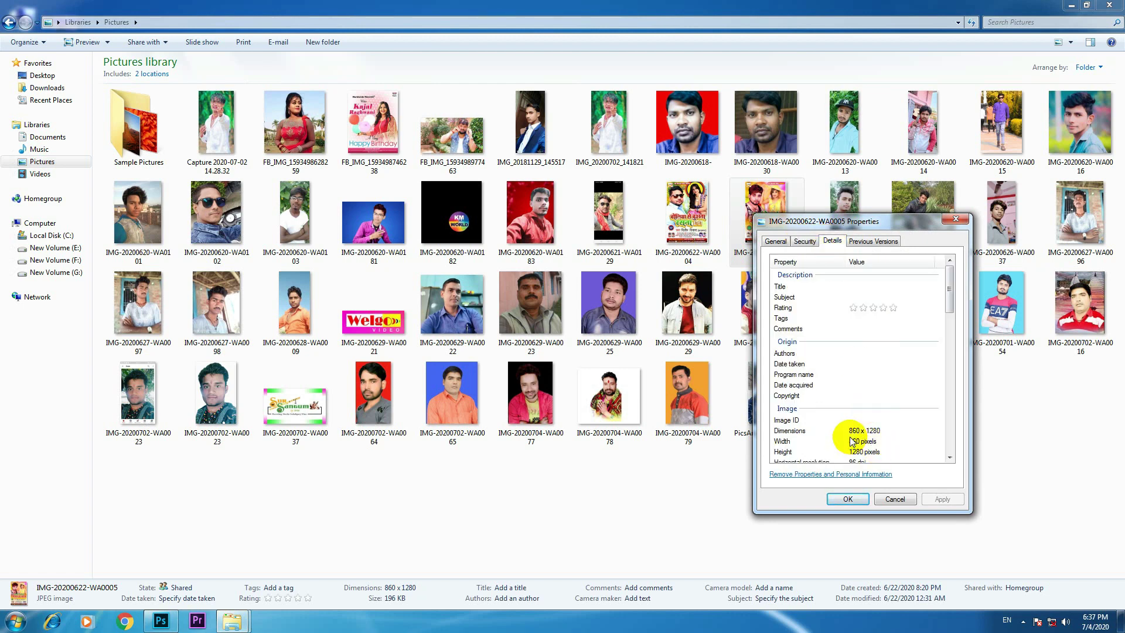
click(955, 219)
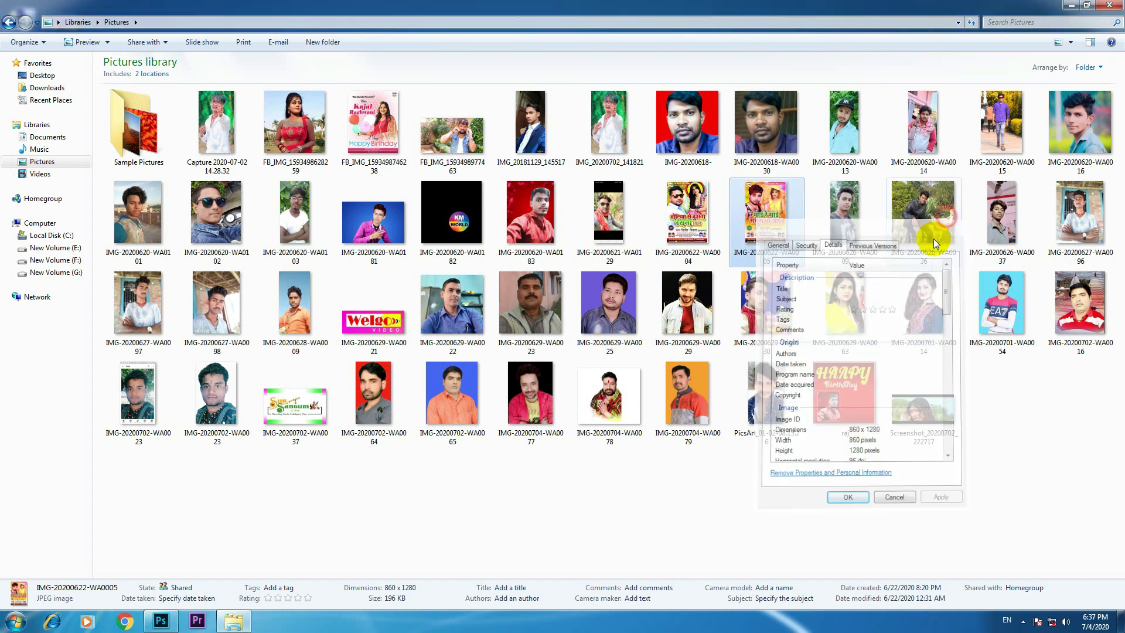
click(161, 621)
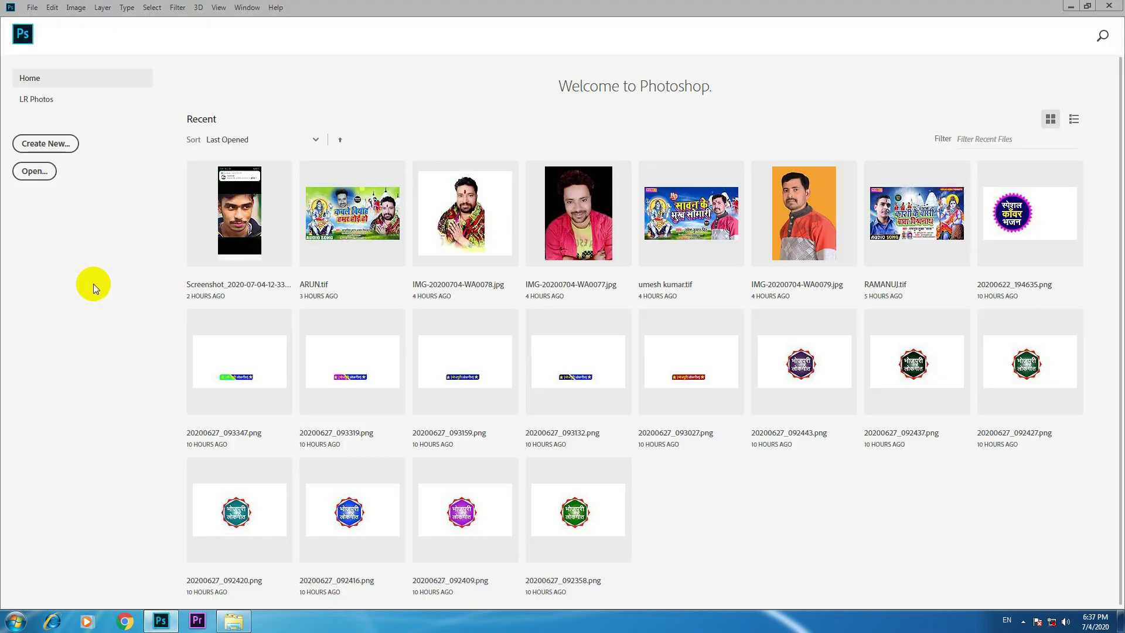
- Create an 860 × 1280 px document, then close it because its background is transparent
click(58, 146)
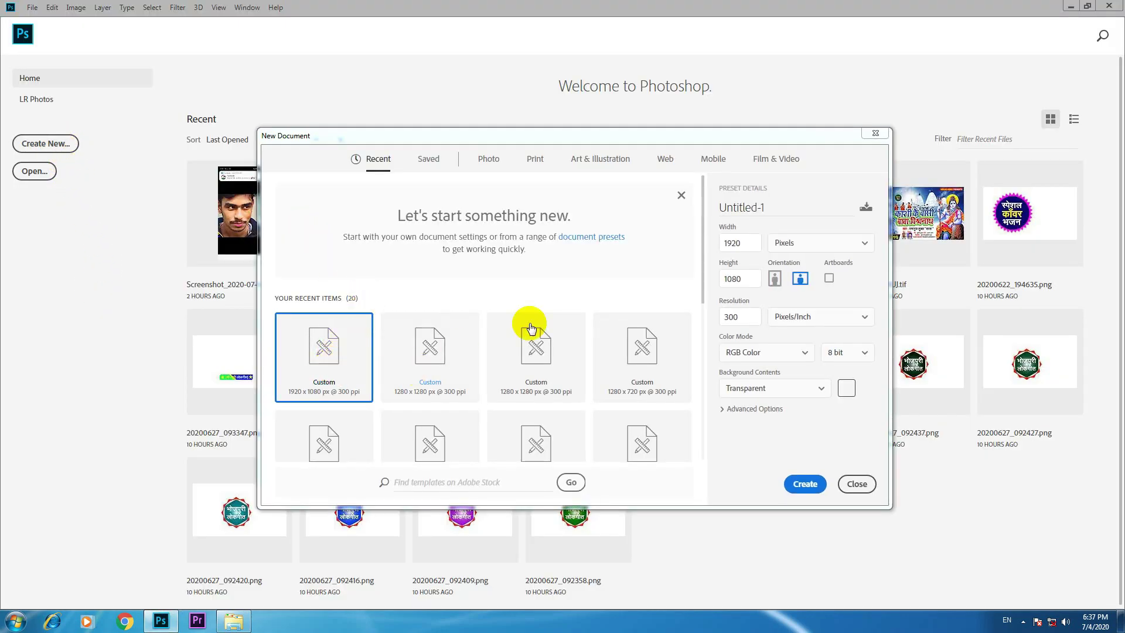
drag(750, 243, 714, 244)
text(860)
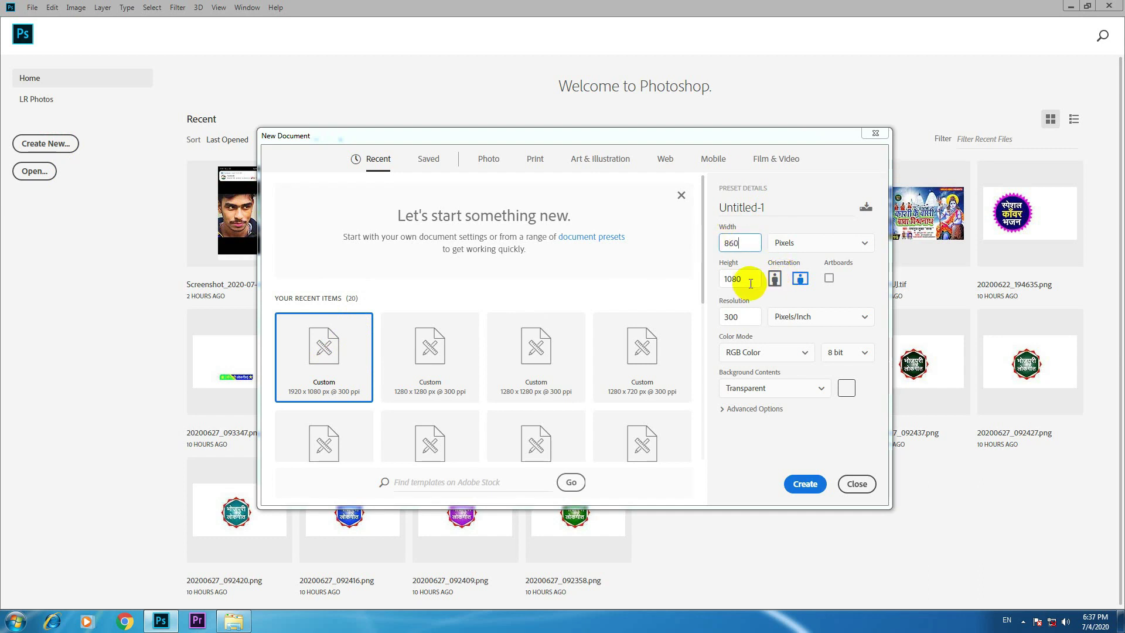
drag(756, 278, 701, 276)
text(128)
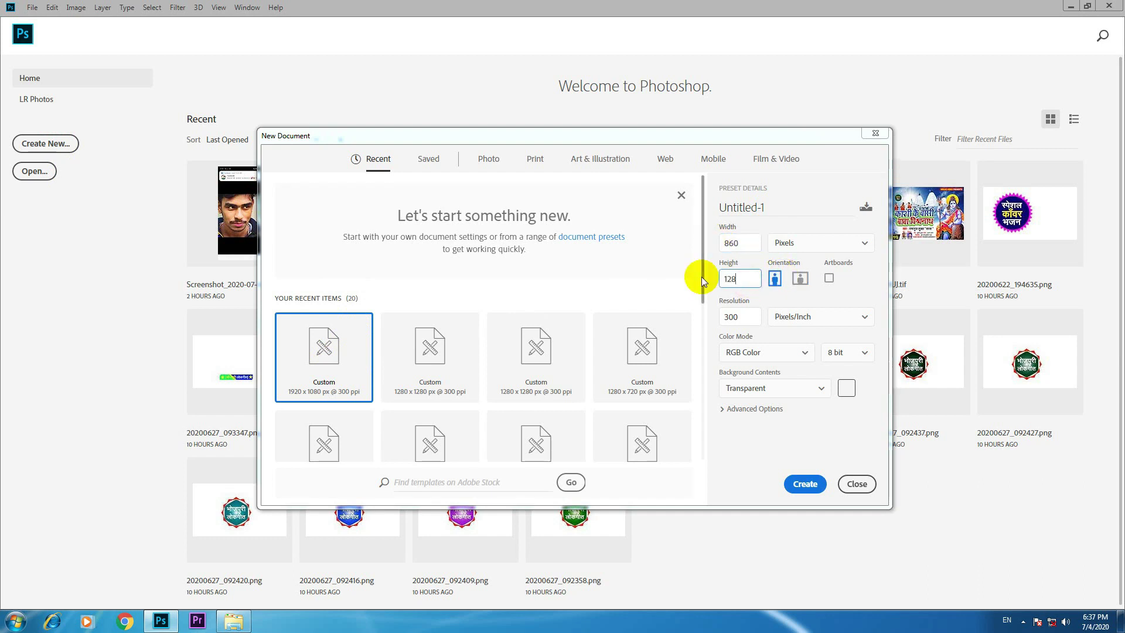
text(0)
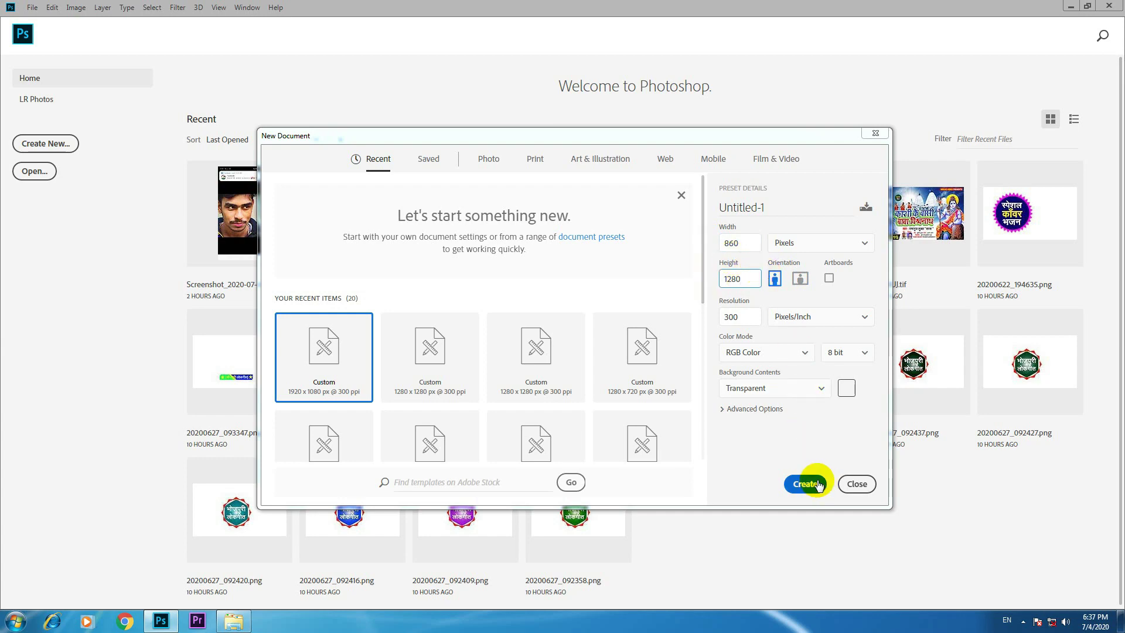
click(805, 483)
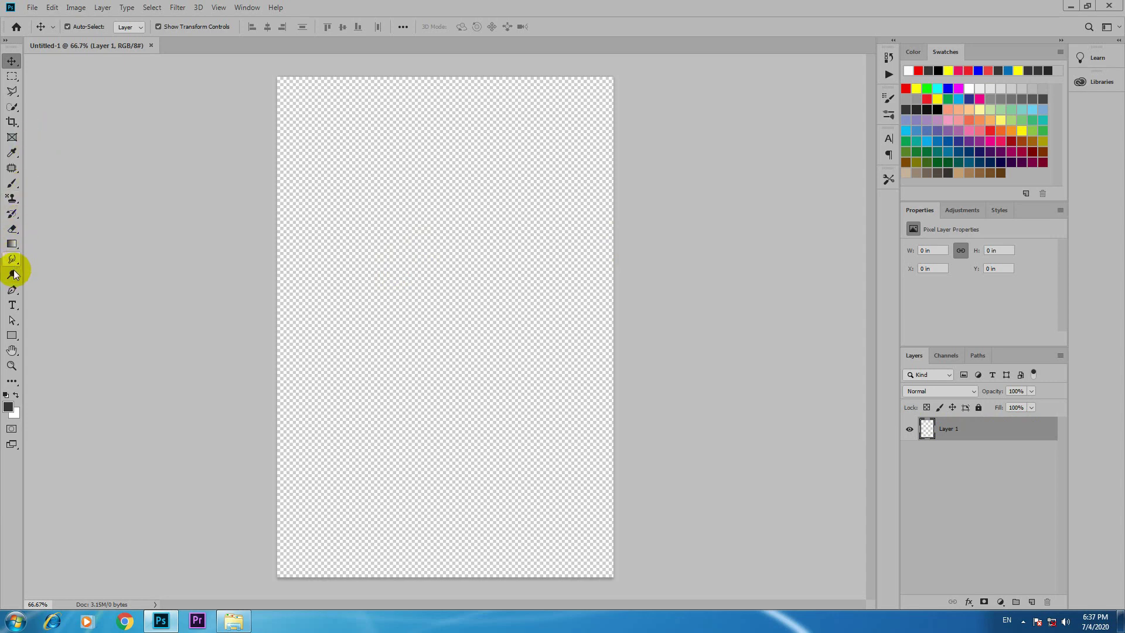
click(152, 45)
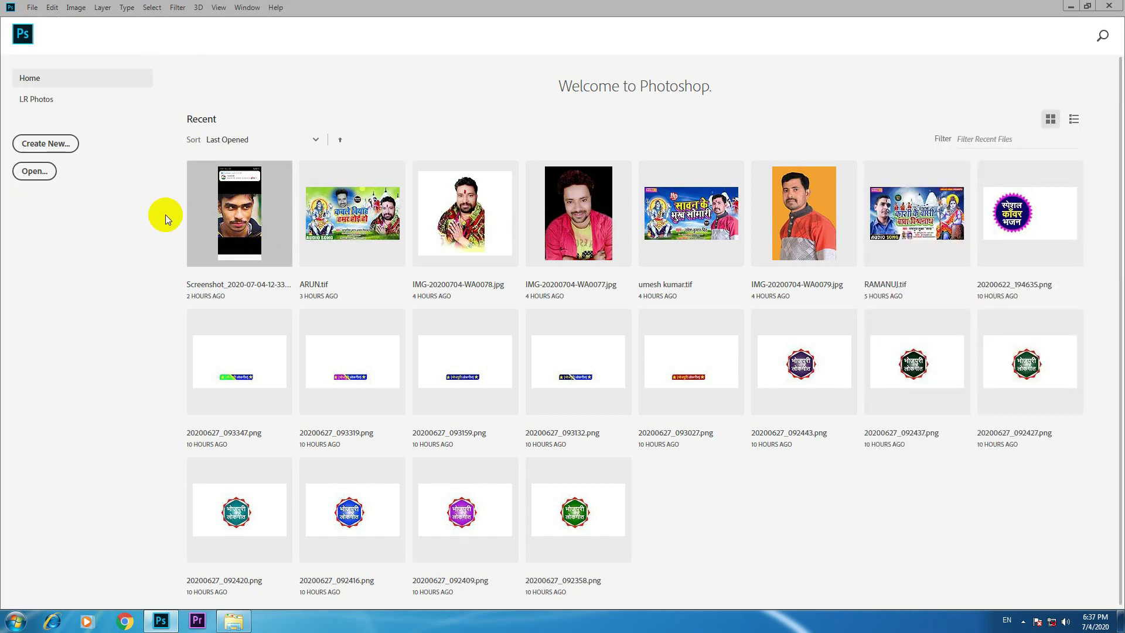
- Recreate the 860 × 1280 px document with White background contents
click(41, 144)
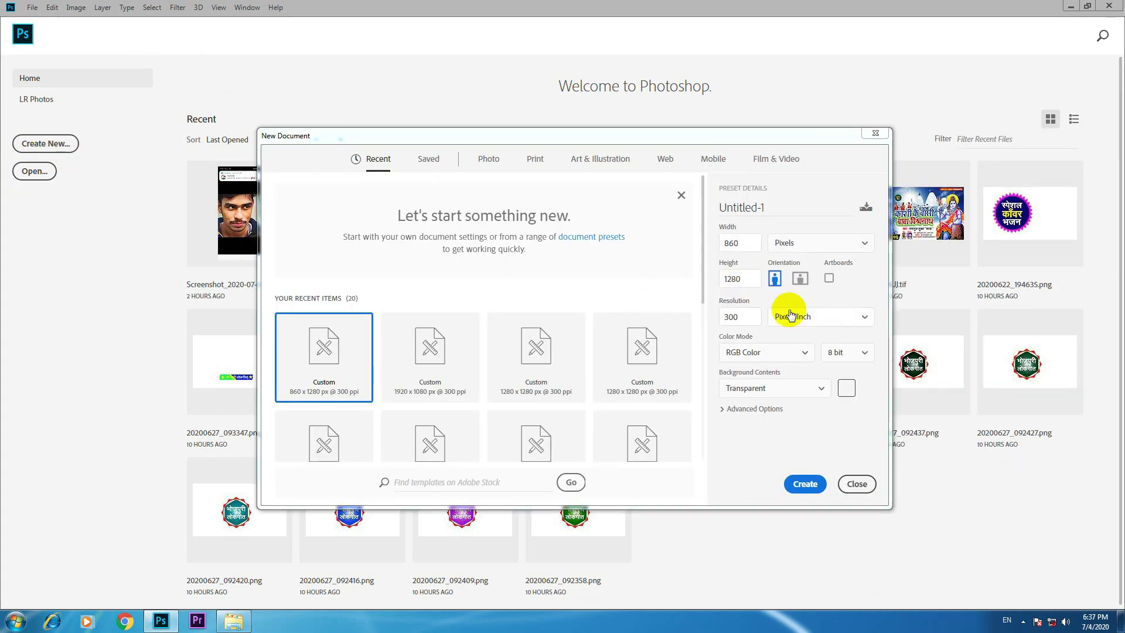
click(765, 387)
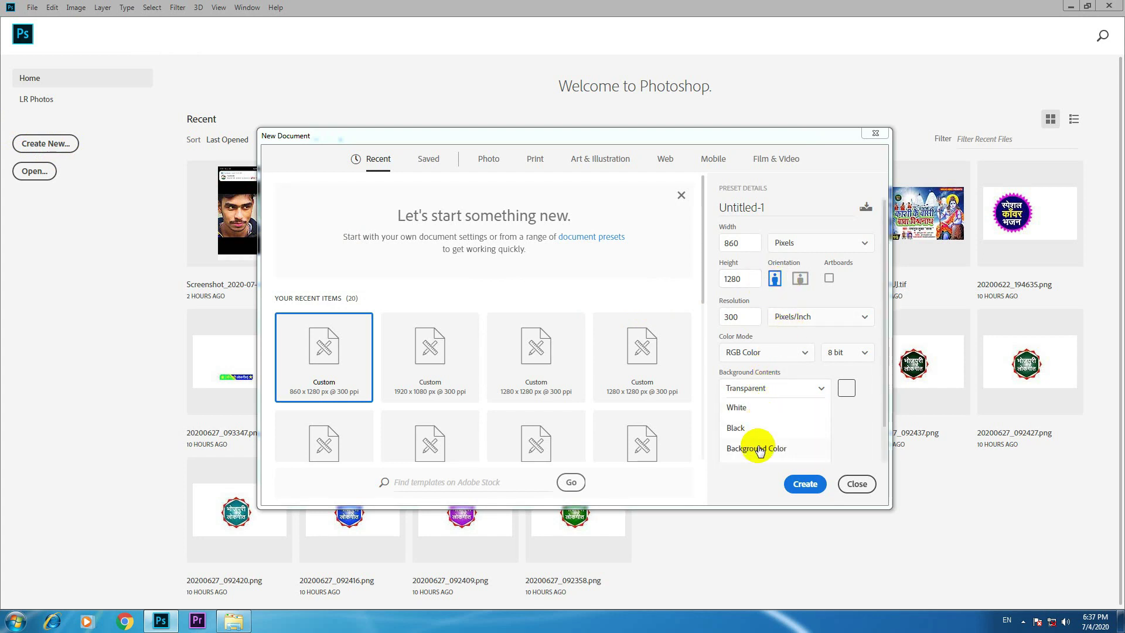
click(753, 407)
click(805, 484)
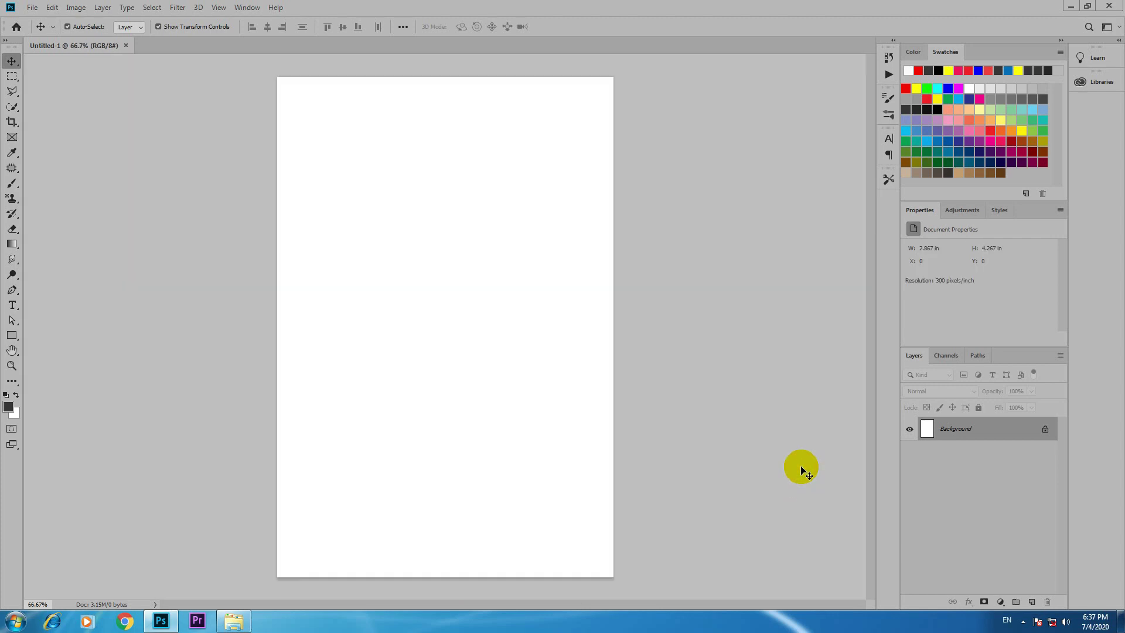
- Unlock the Background into Layer 0 and marquee-select nearly the whole white canvas
click(1044, 430)
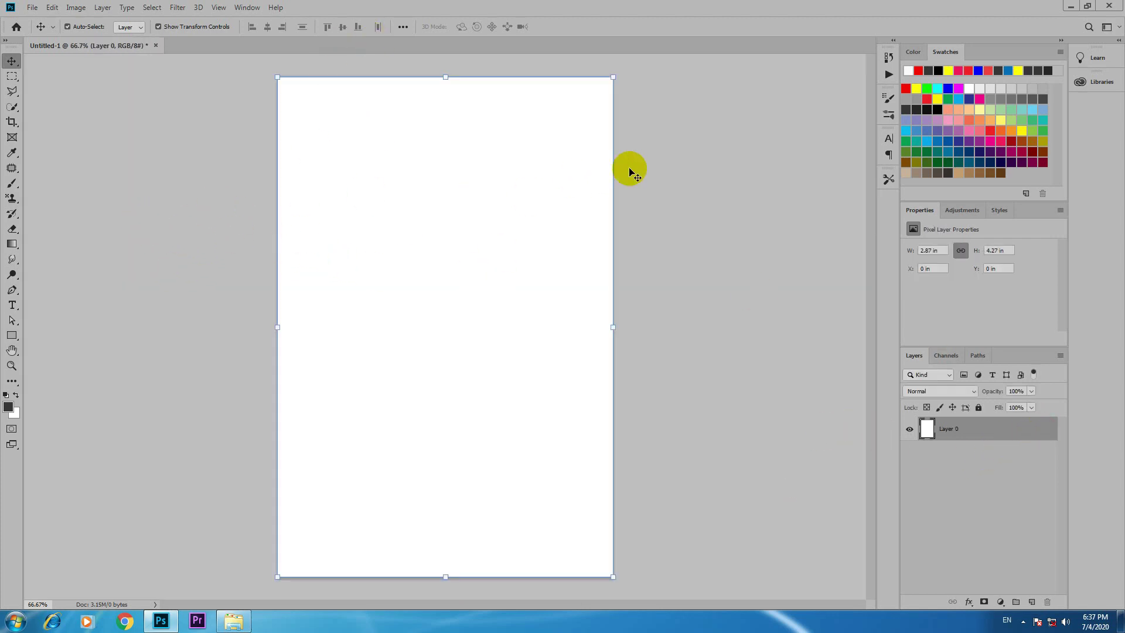
click(667, 172)
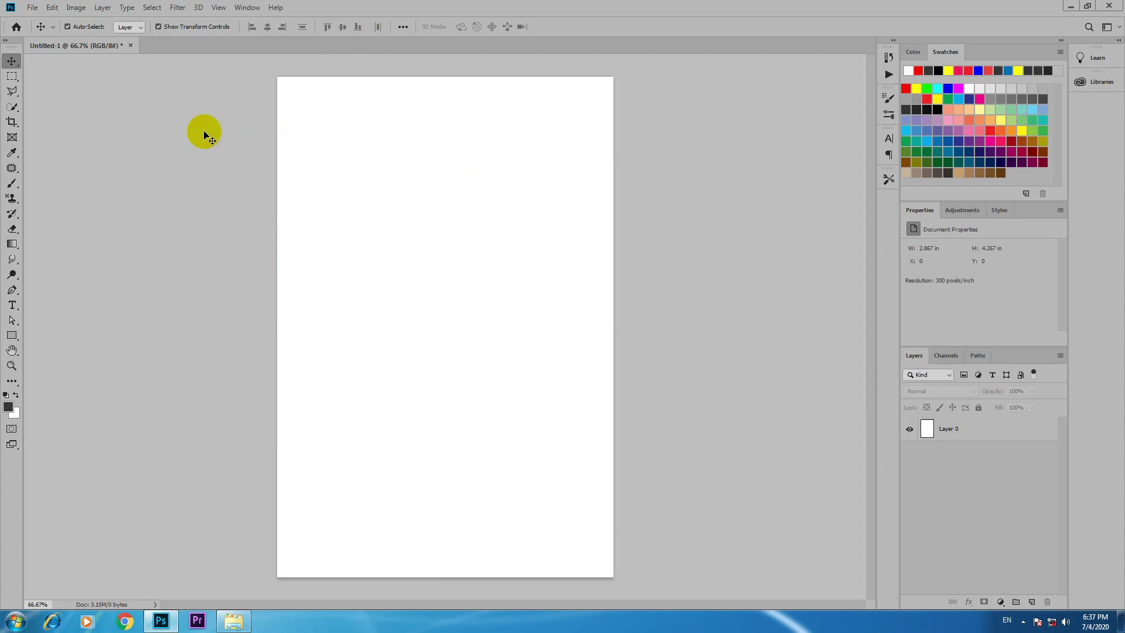
click(12, 77)
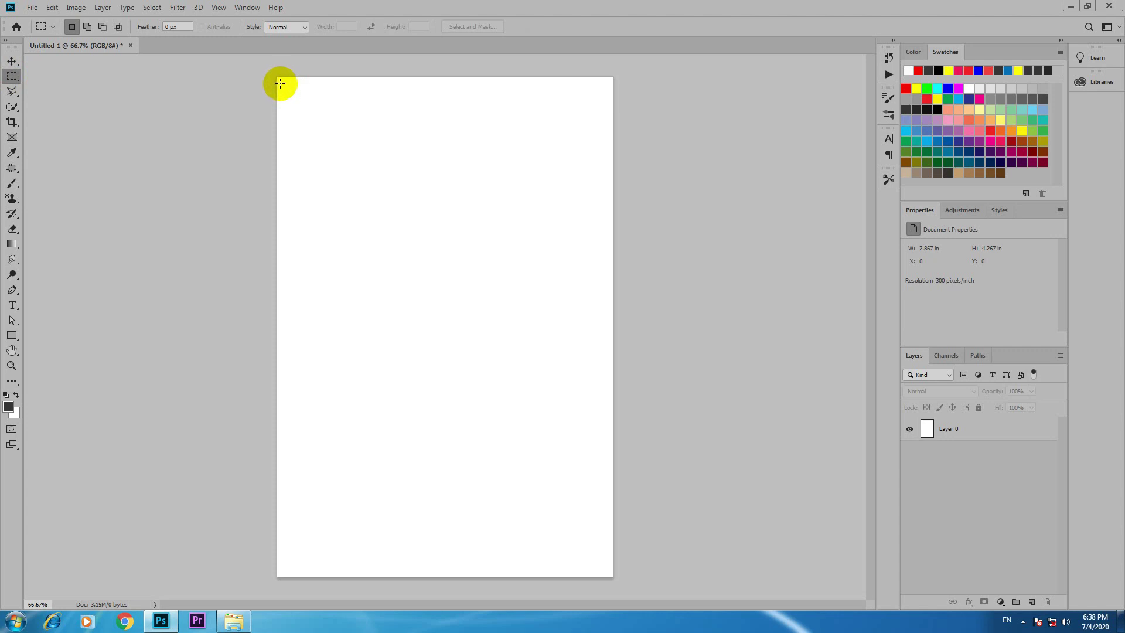
mouse_move(280, 82)
mouse_down()
mouse_move(595, 485)
mouse_move(610, 572)
mouse_up()
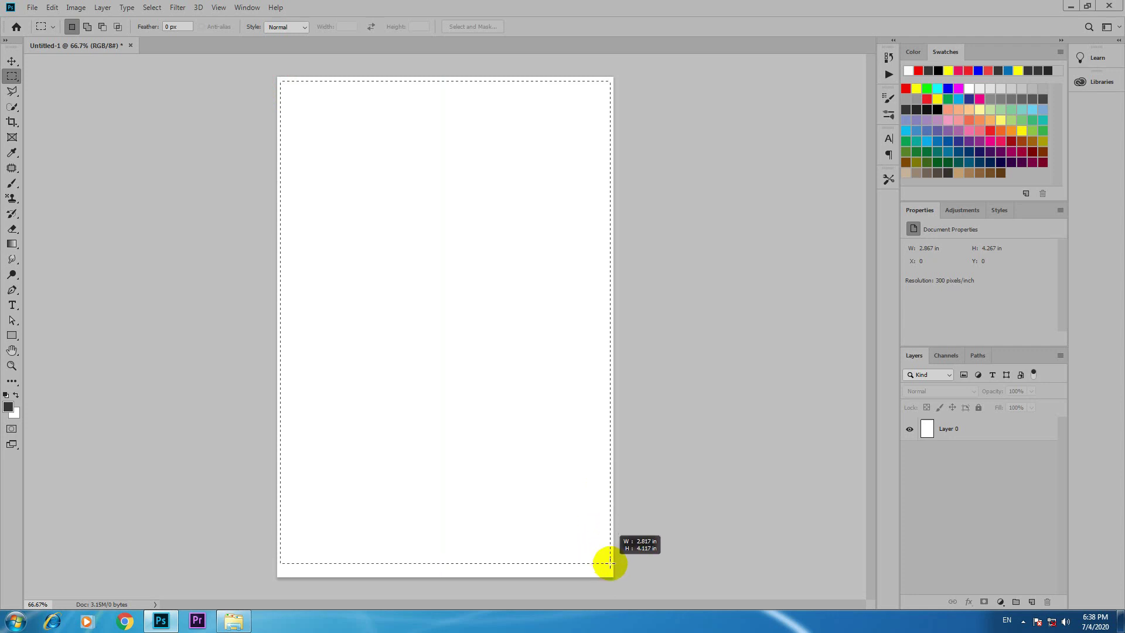
drag(609, 571, 609, 572)
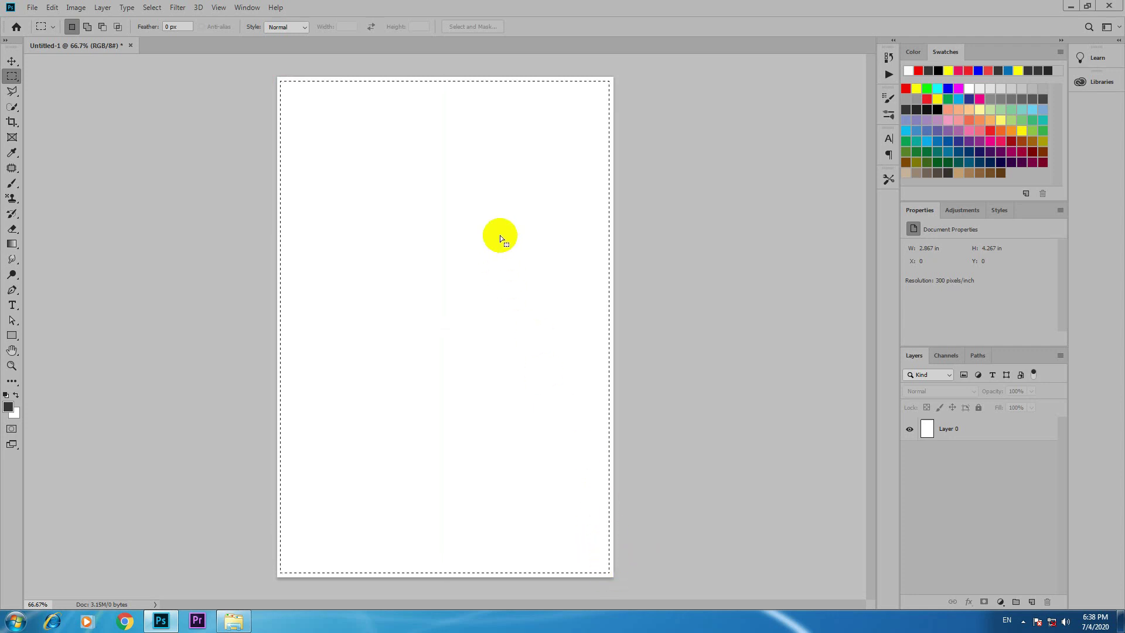
click(429, 162)
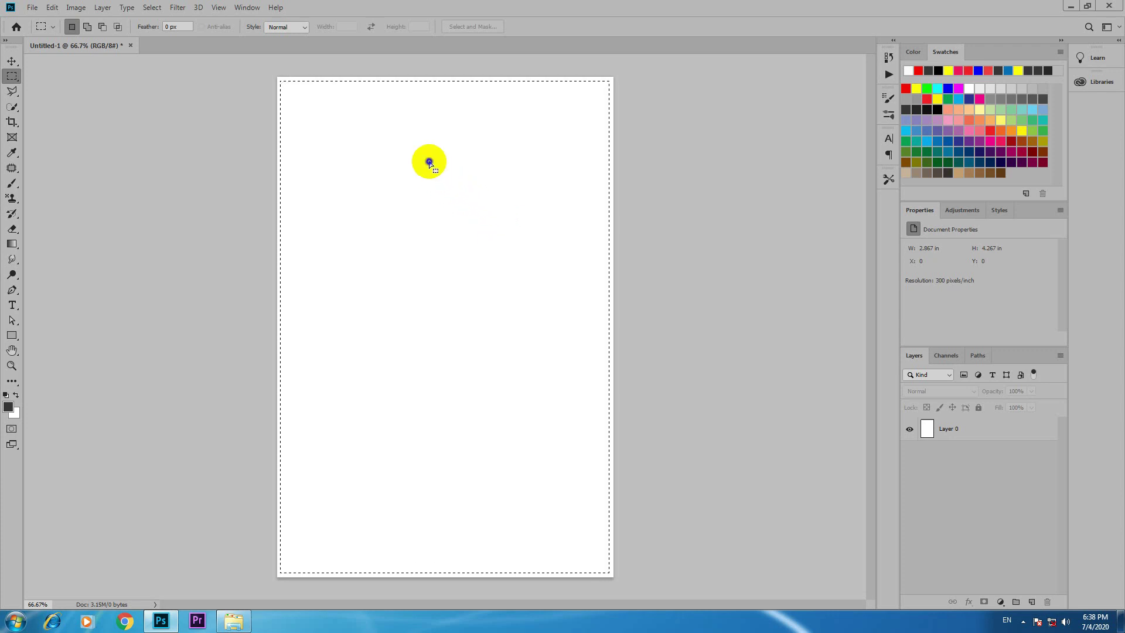
click(355, 208)
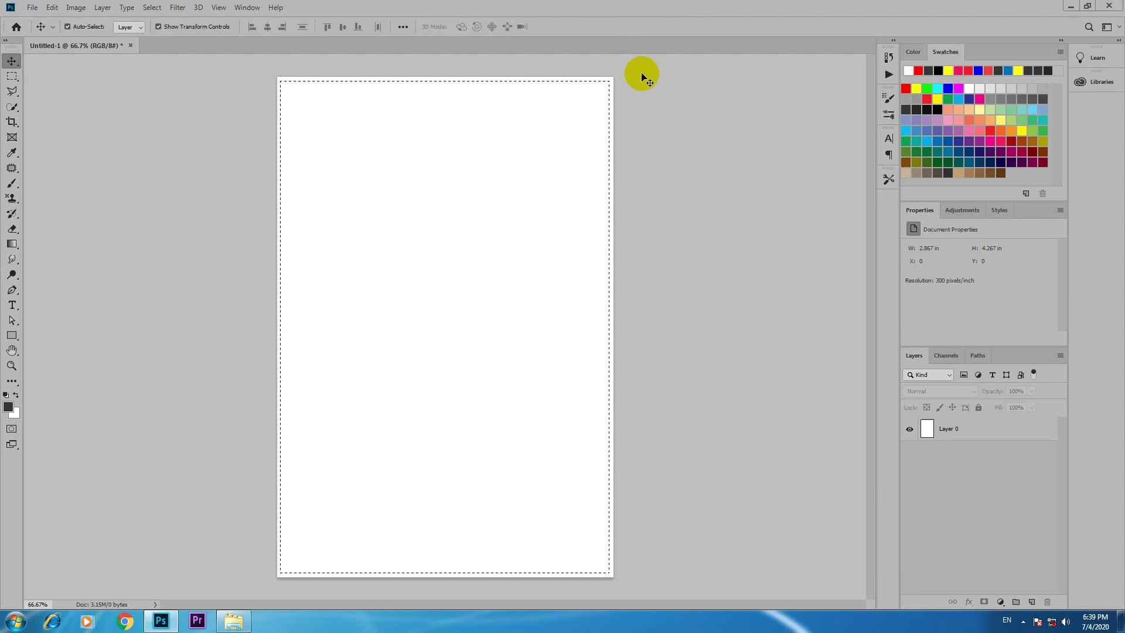
click(412, 150)
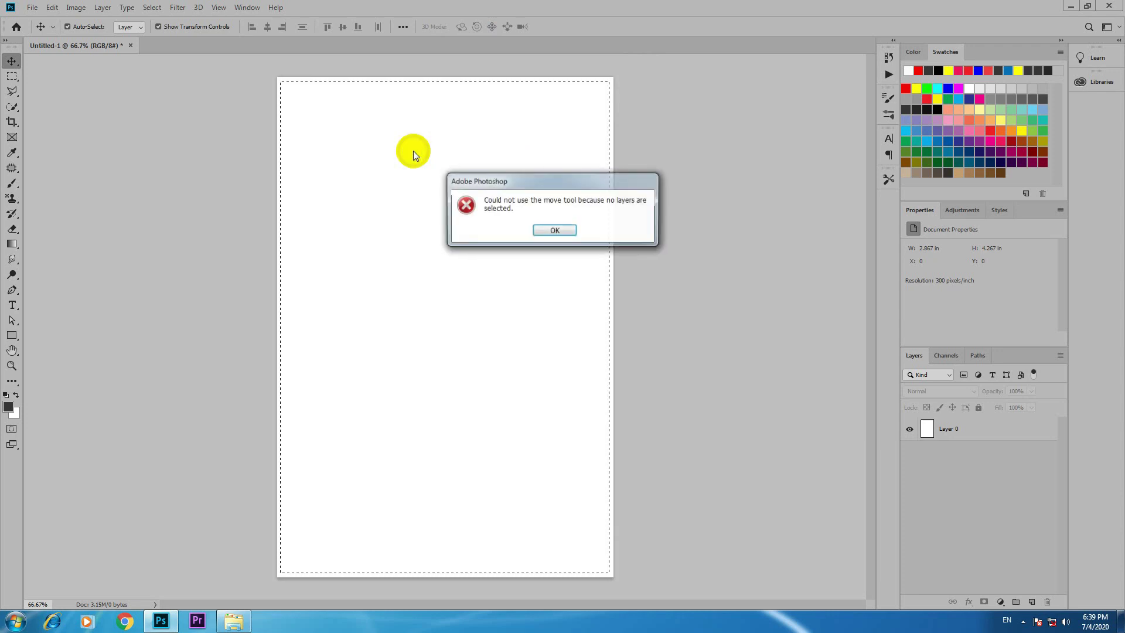
click(554, 230)
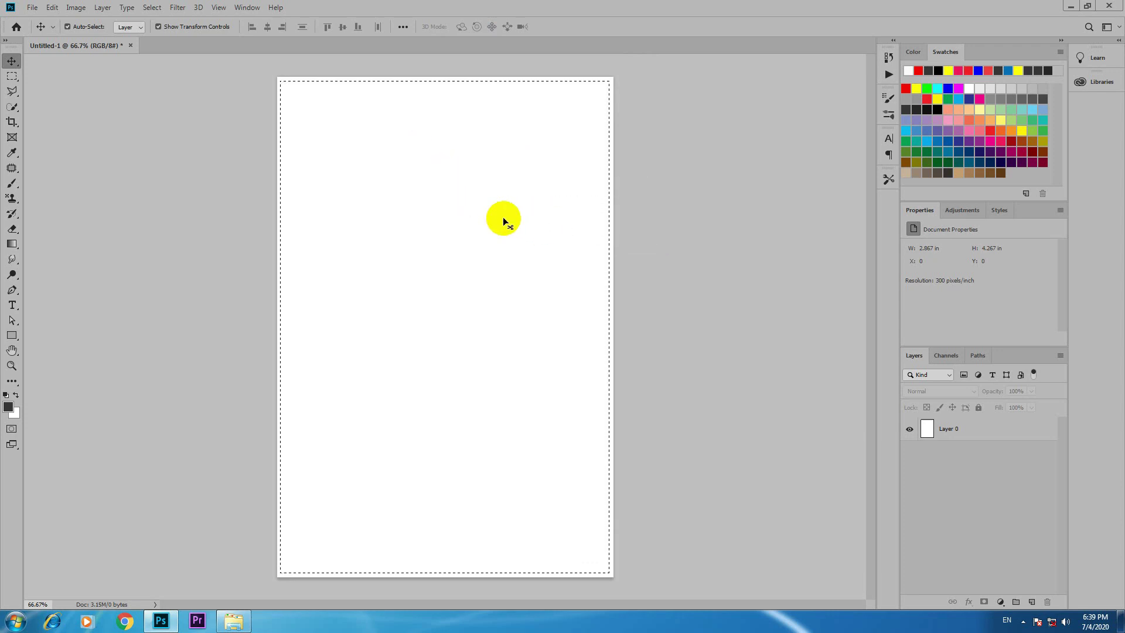
click(948, 428)
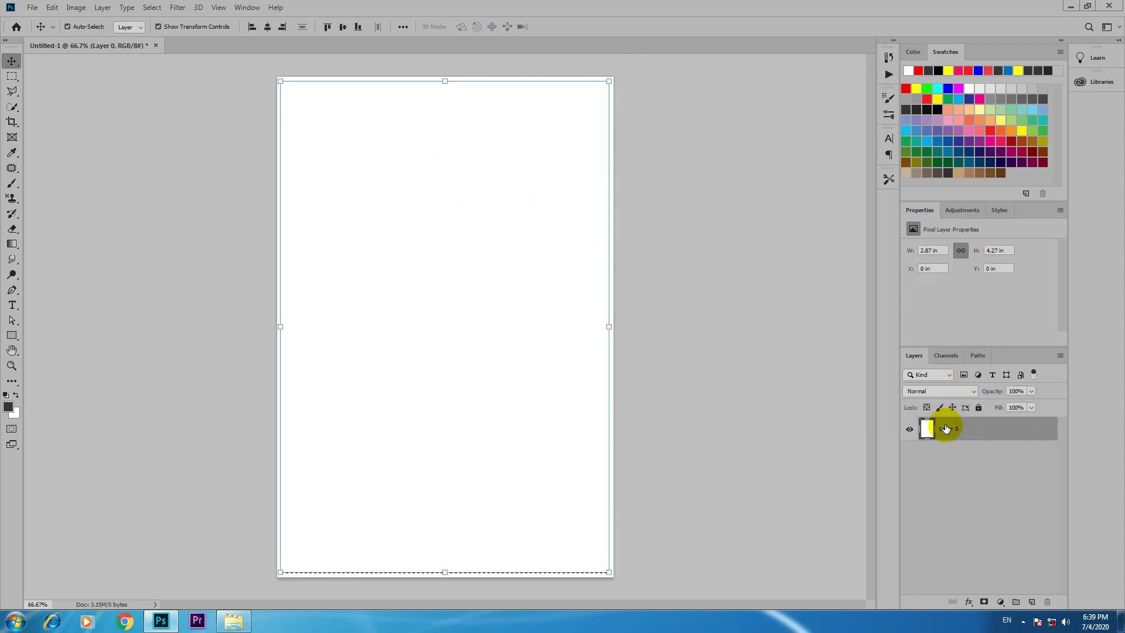
right_click(413, 213)
click(370, 201)
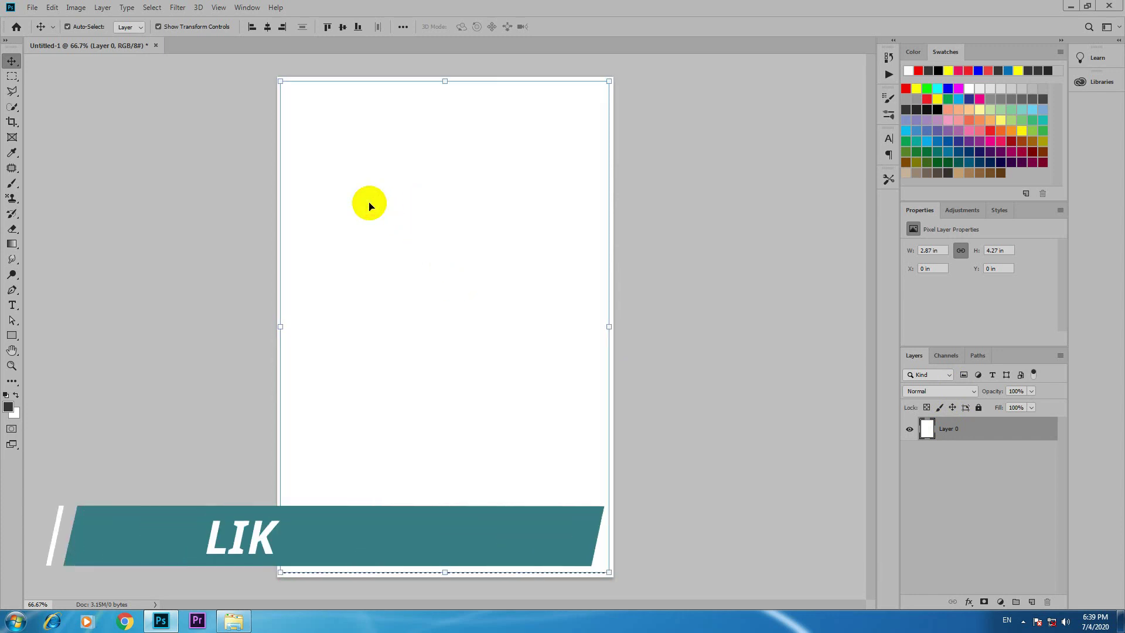
click(741, 342)
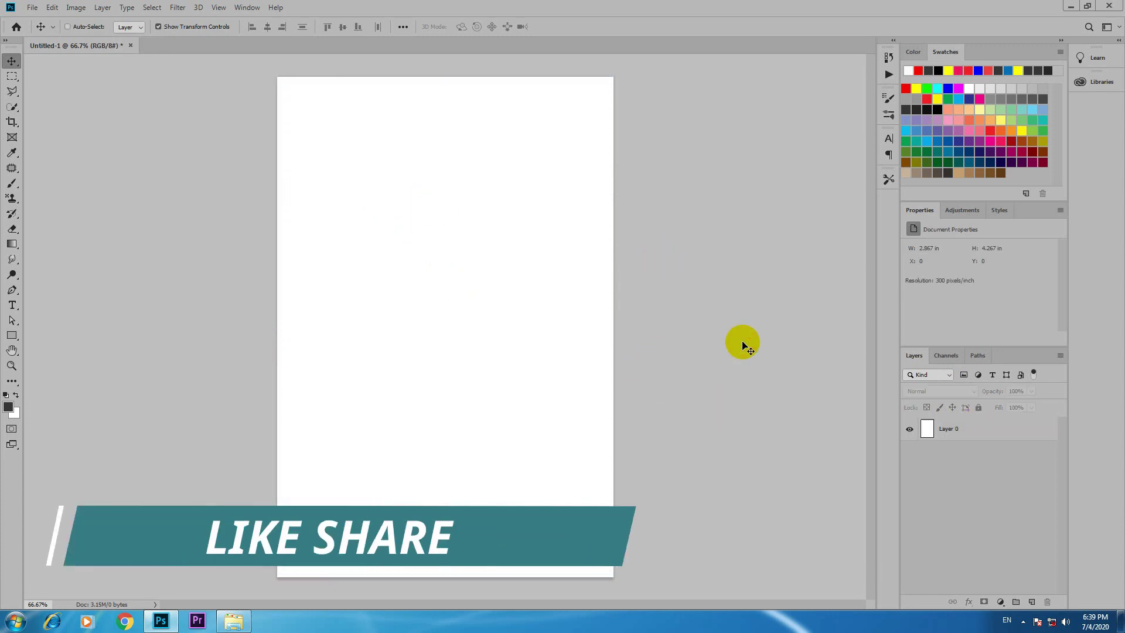
click(11, 76)
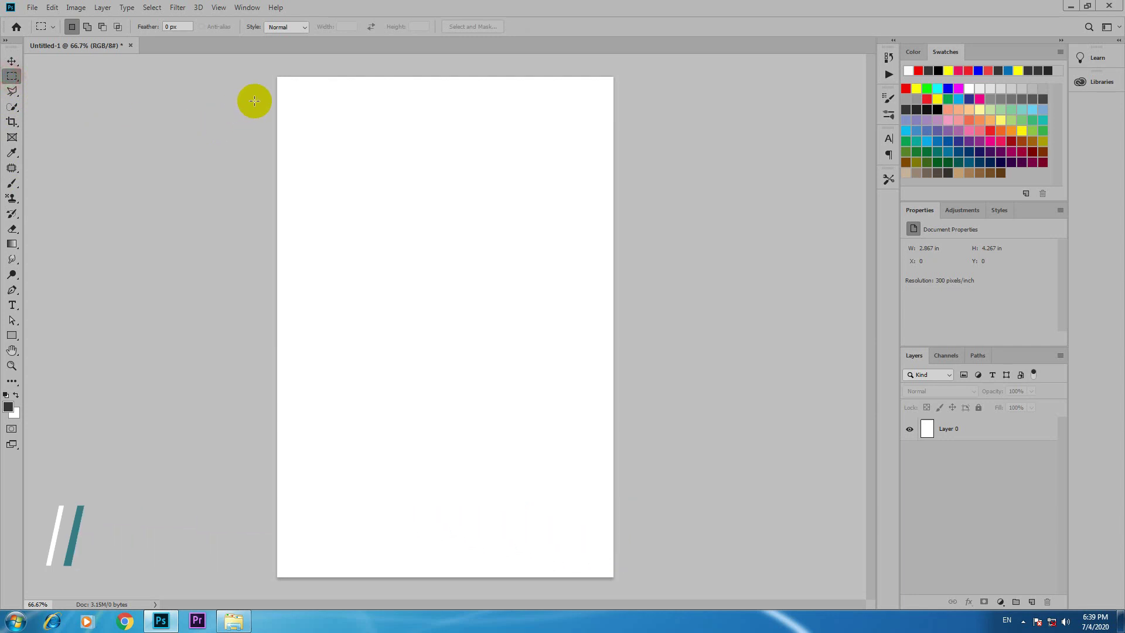
mouse_move(280, 81)
mouse_down()
mouse_move(601, 516)
mouse_move(609, 574)
mouse_up()
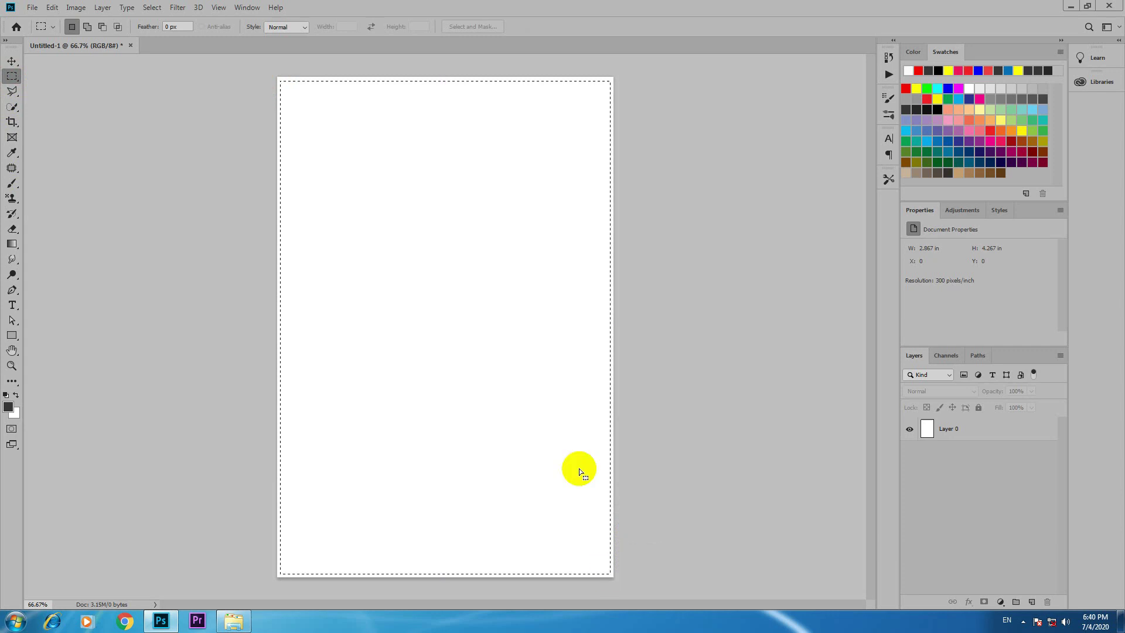
click(974, 431)
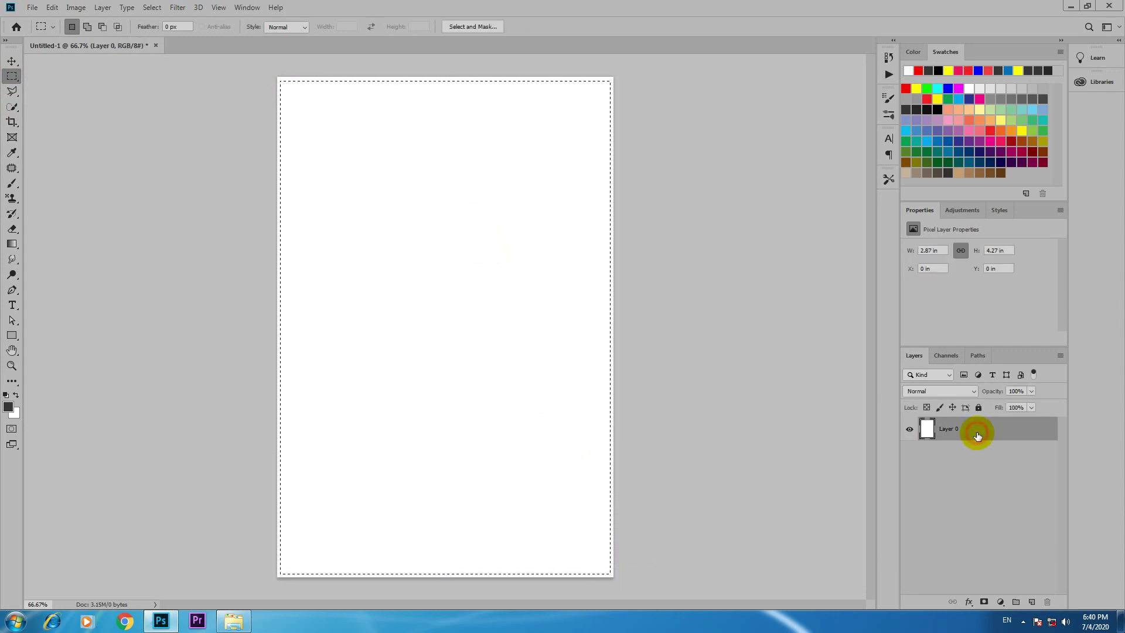
- Cut the white selection to Layer 1 with Layer Via Cut, then hide and delete Layer 1
right_click(440, 233)
click(490, 318)
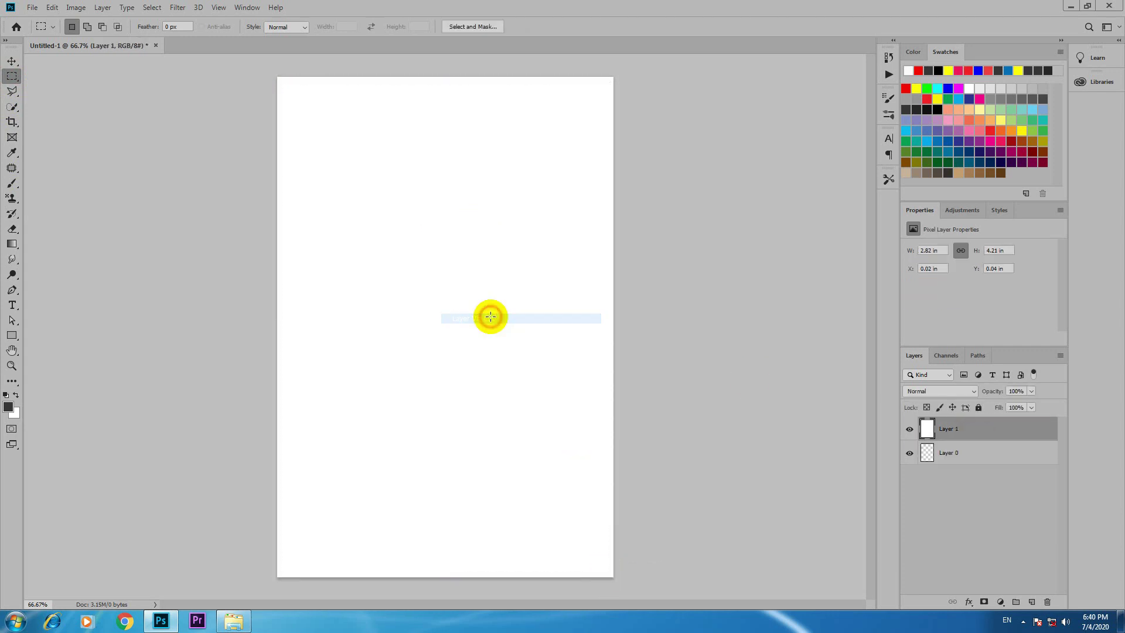
click(11, 61)
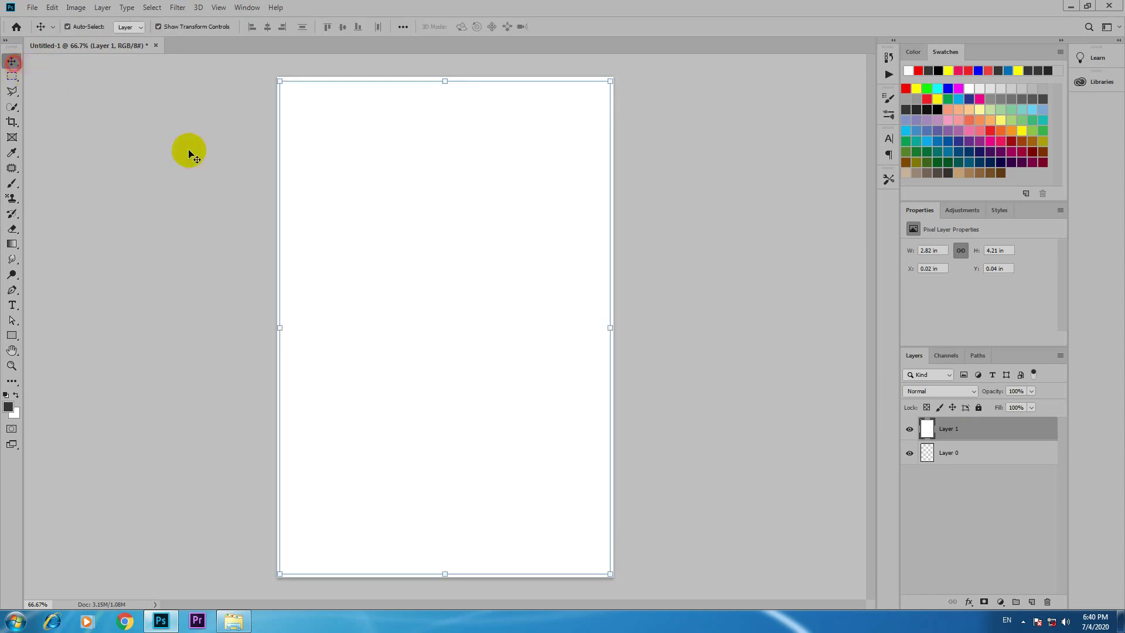
click(910, 429)
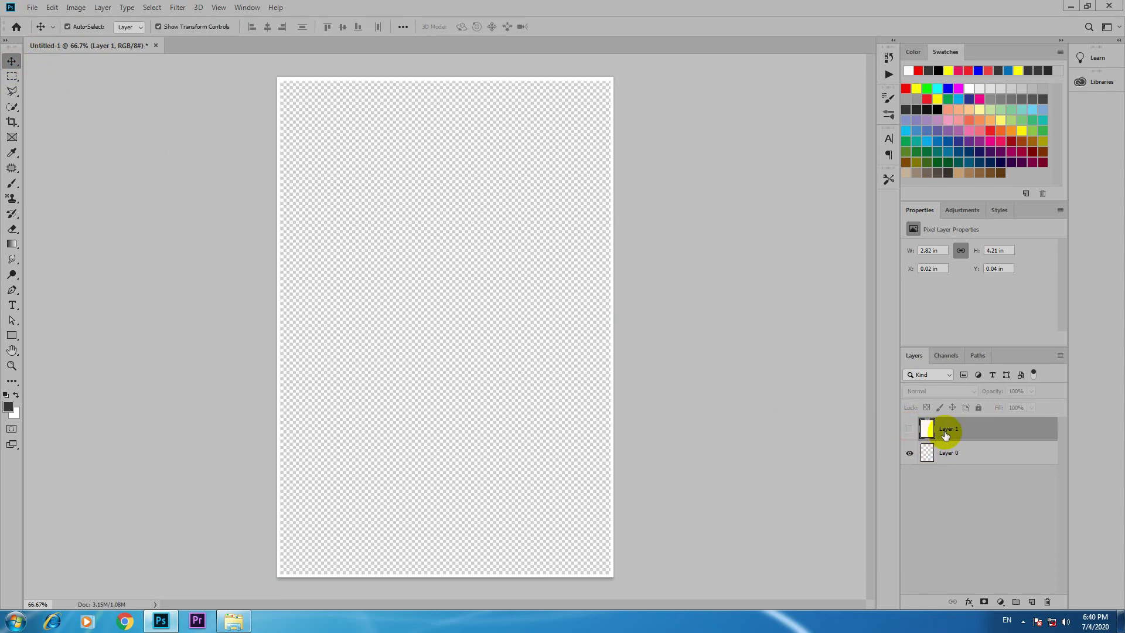
right_click(949, 434)
click(975, 187)
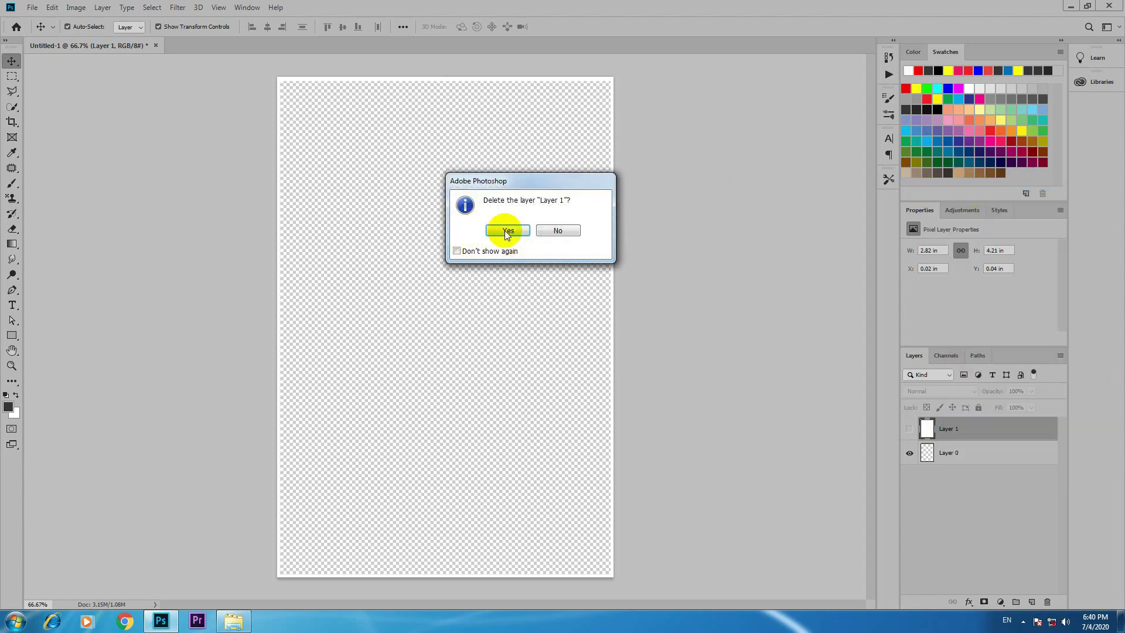
click(507, 232)
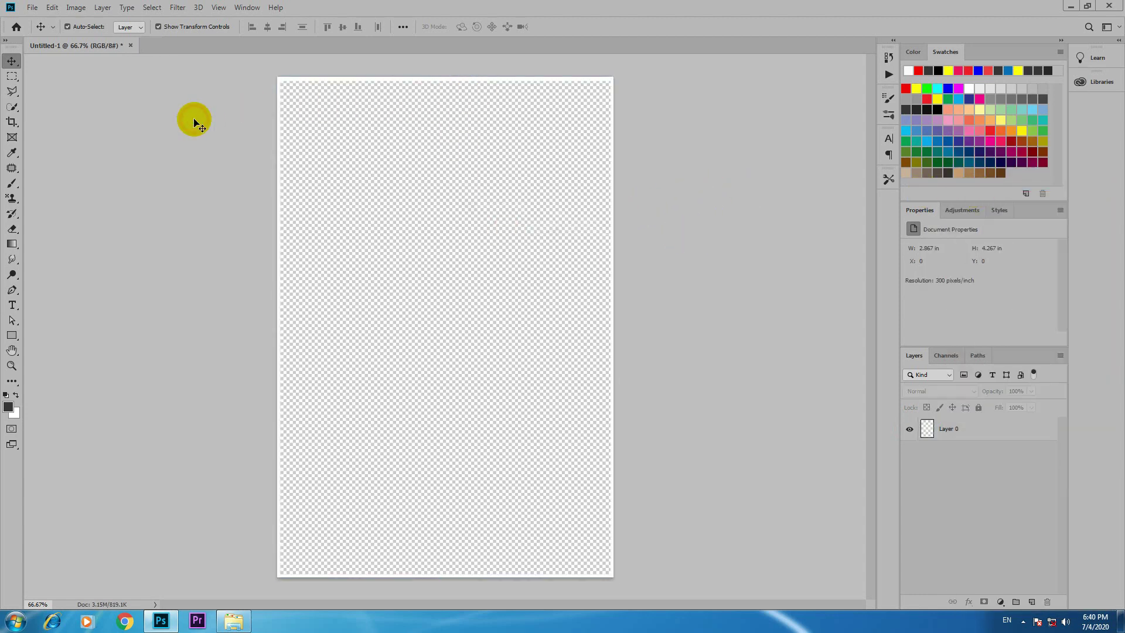
- Browse to F:\NEW BACKGROUND\NEW and drag the green swirl background into the poster
click(383, 258)
click(233, 620)
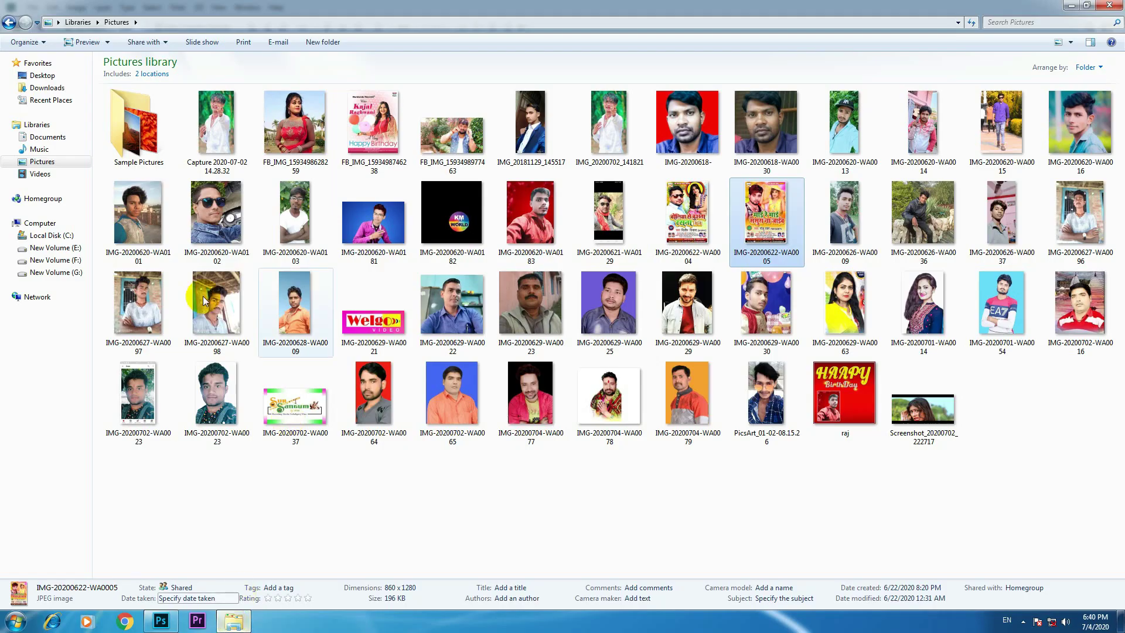
click(61, 260)
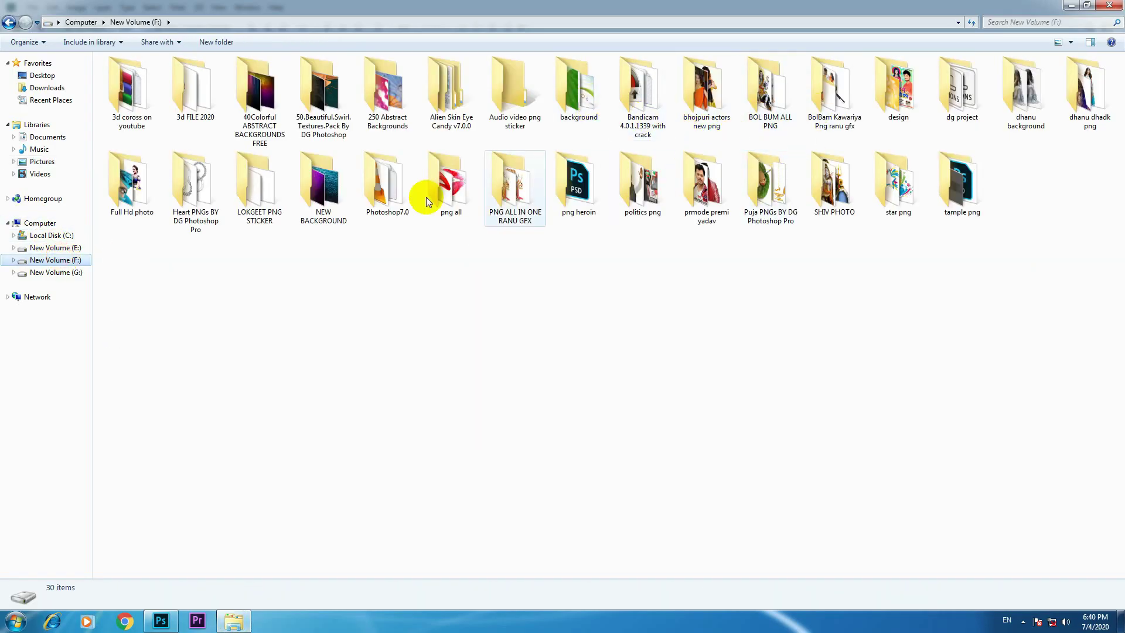
double_click(323, 186)
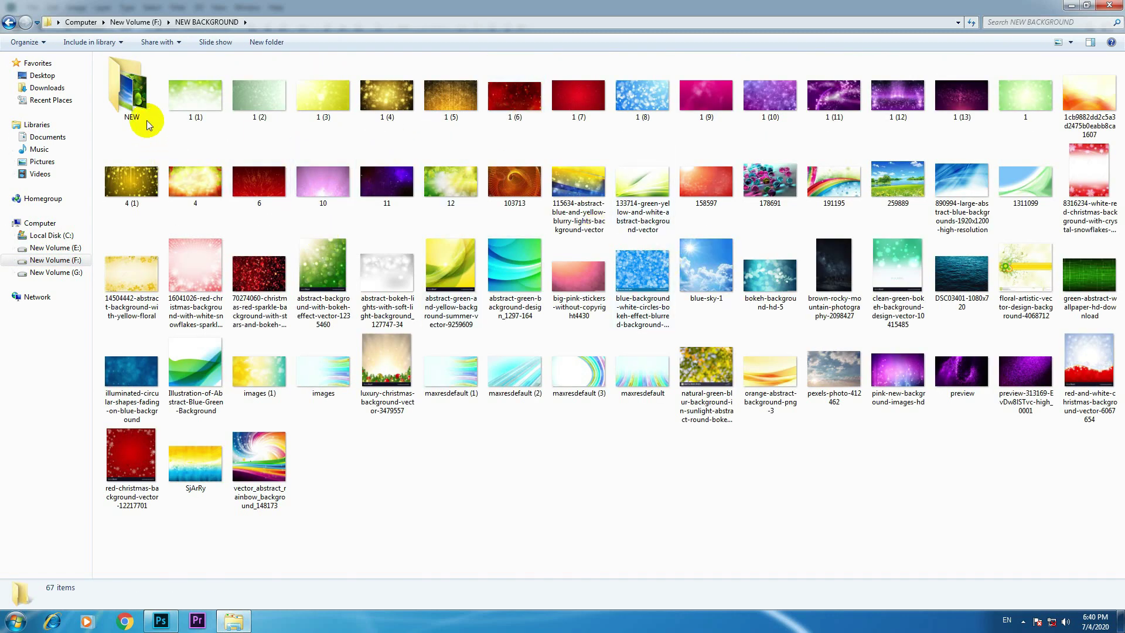
double_click(135, 99)
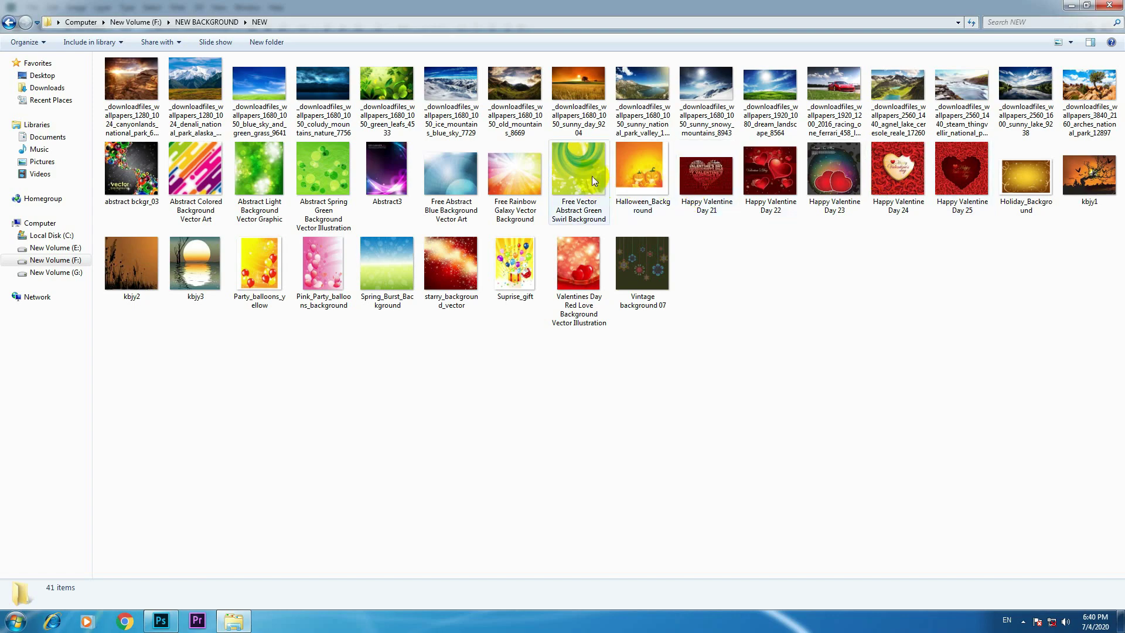
mouse_move(579, 170)
mouse_down()
mouse_move(161, 621)
mouse_move(419, 347)
mouse_up()
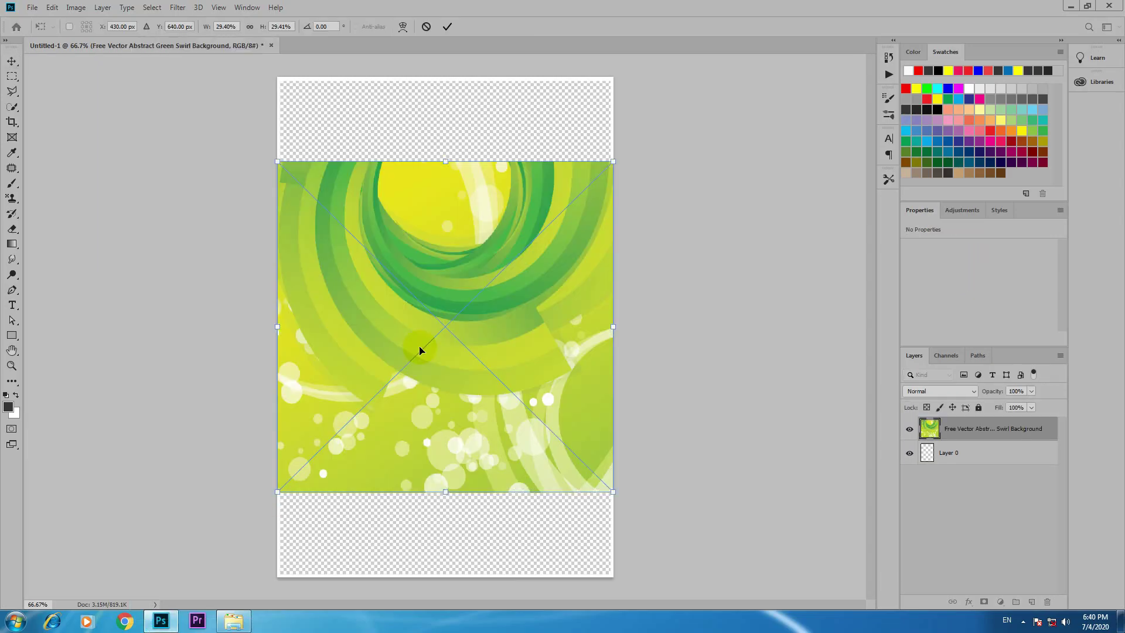
- Stretch the green swirl image to fill the page, commit it, and place it below Layer 0
drag(459, 273, 453, 186)
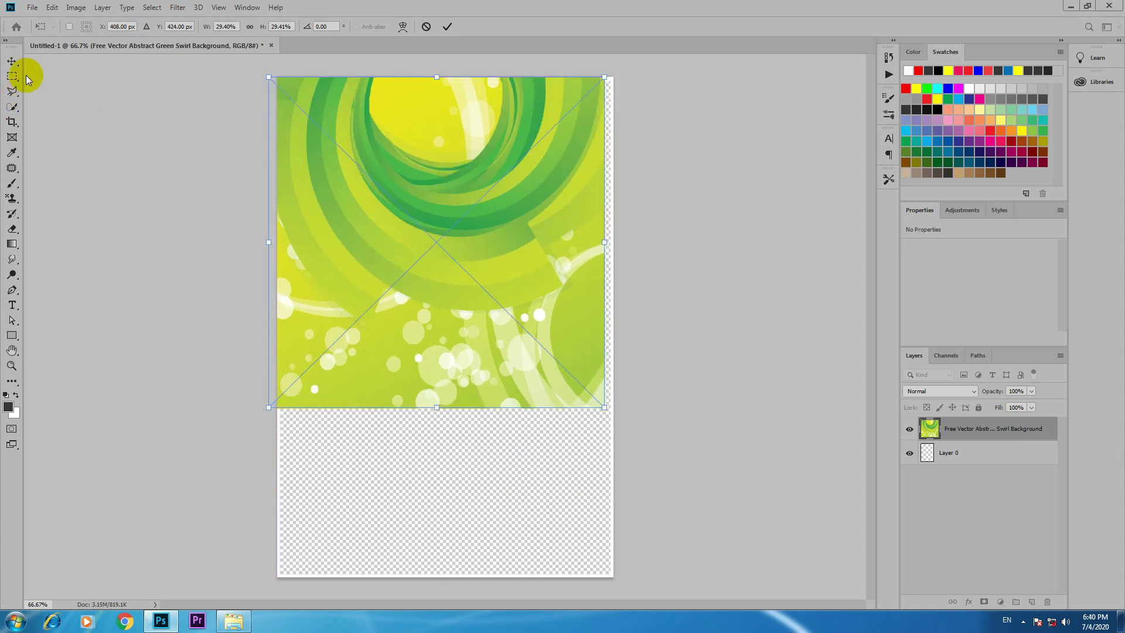
click(18, 62)
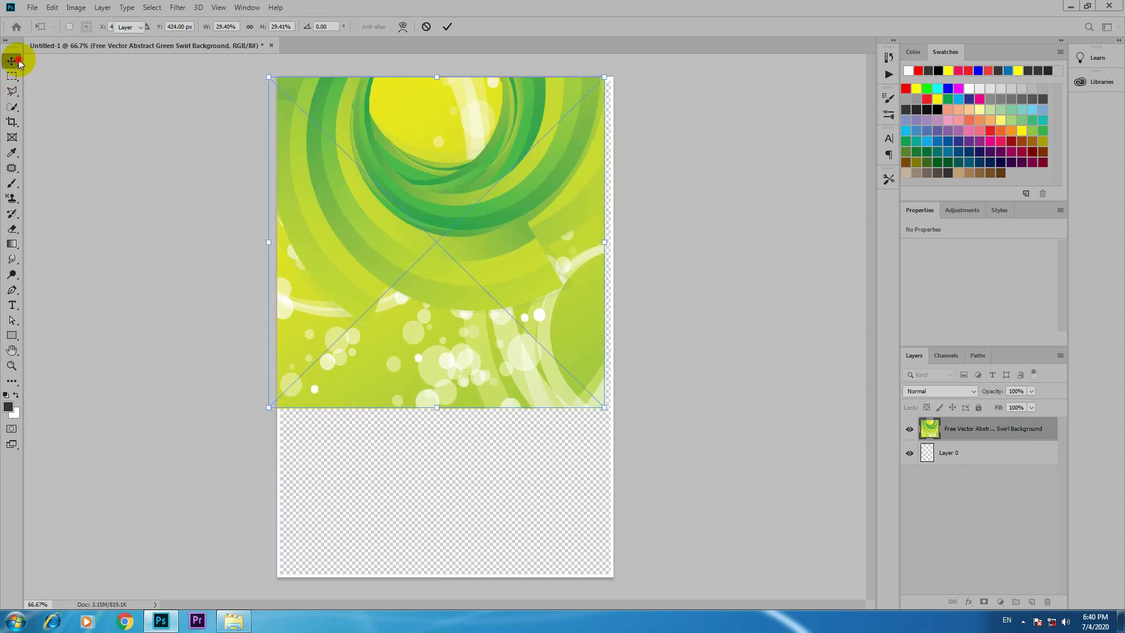
click(462, 408)
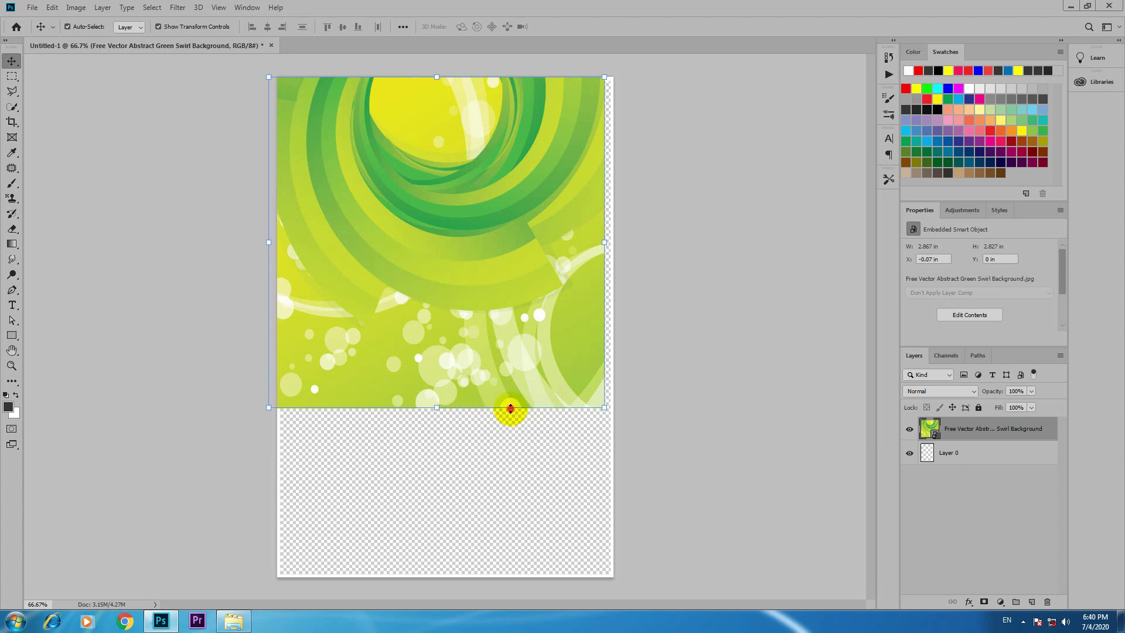
drag(510, 408, 511, 584)
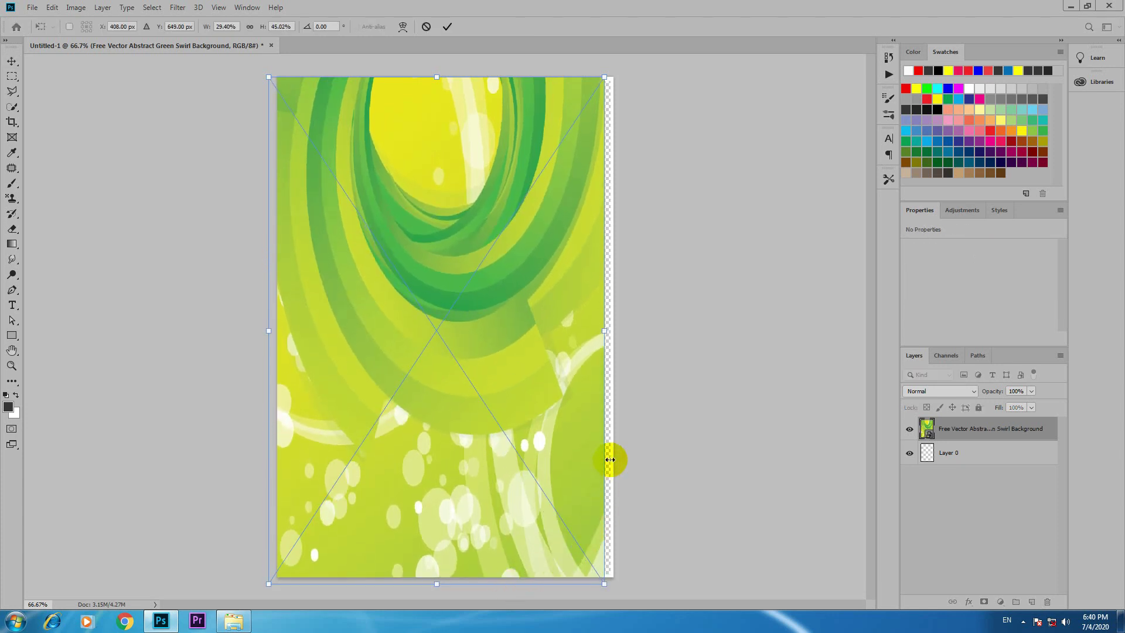
drag(610, 453, 715, 468)
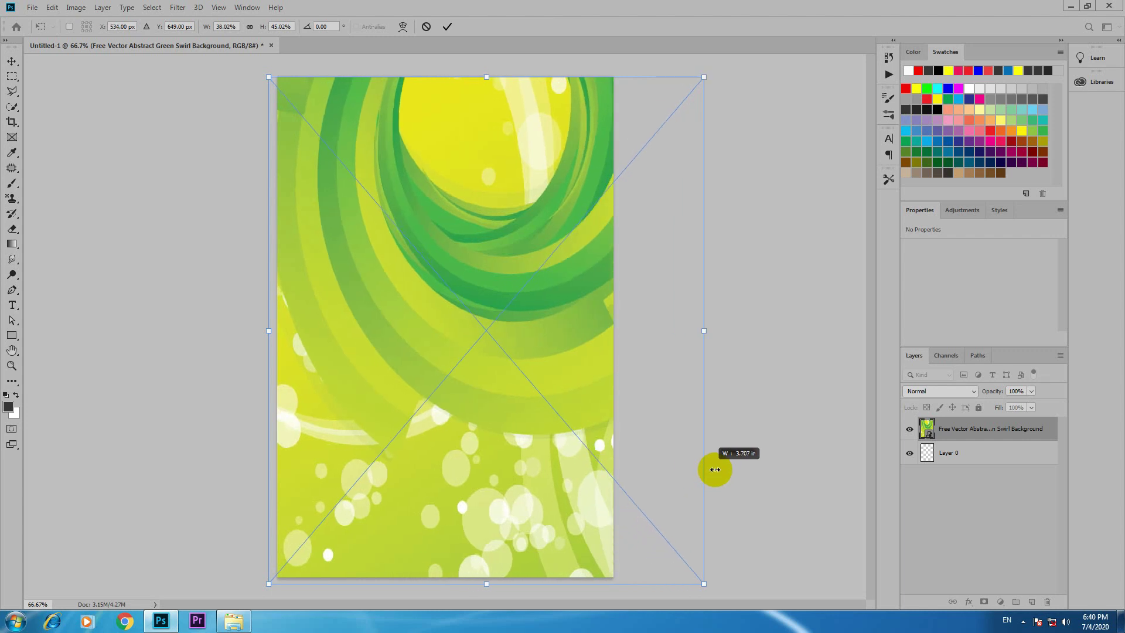
click(12, 62)
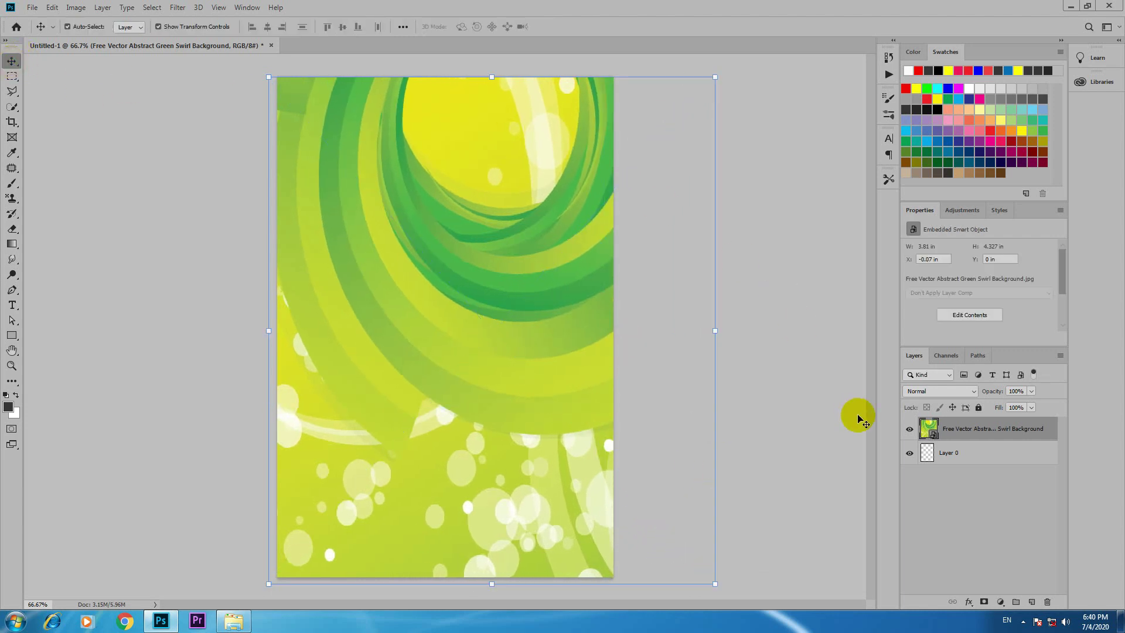
drag(966, 431, 965, 460)
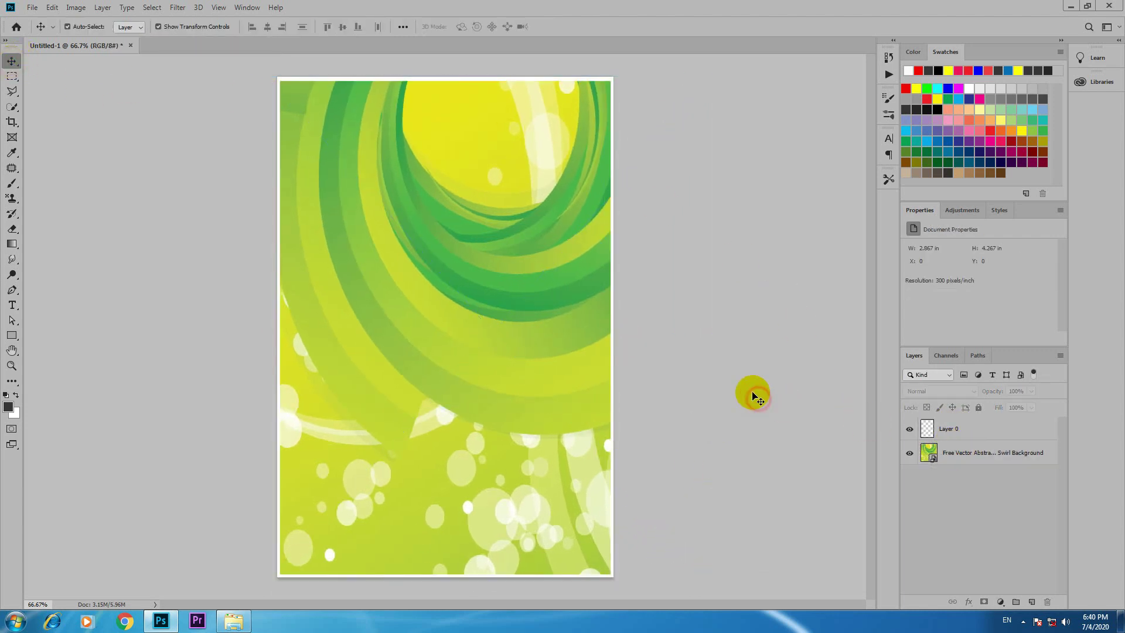
click(458, 310)
- Set the Rectangle tool's fill to the black-to-transparent gradient preset
click(81, 256)
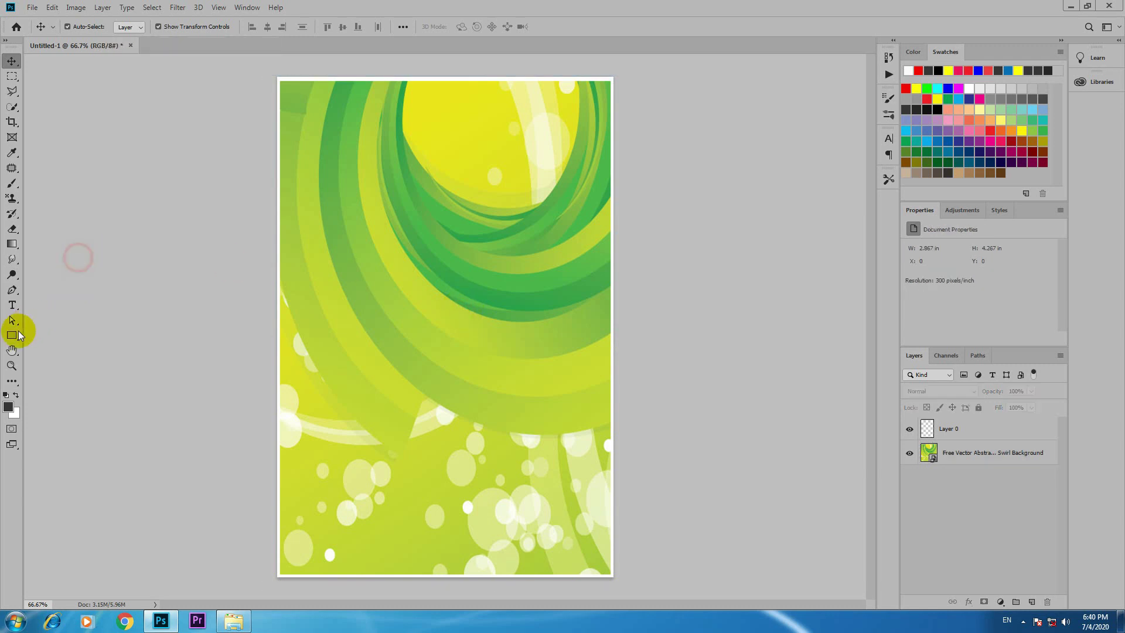
click(12, 336)
click(131, 27)
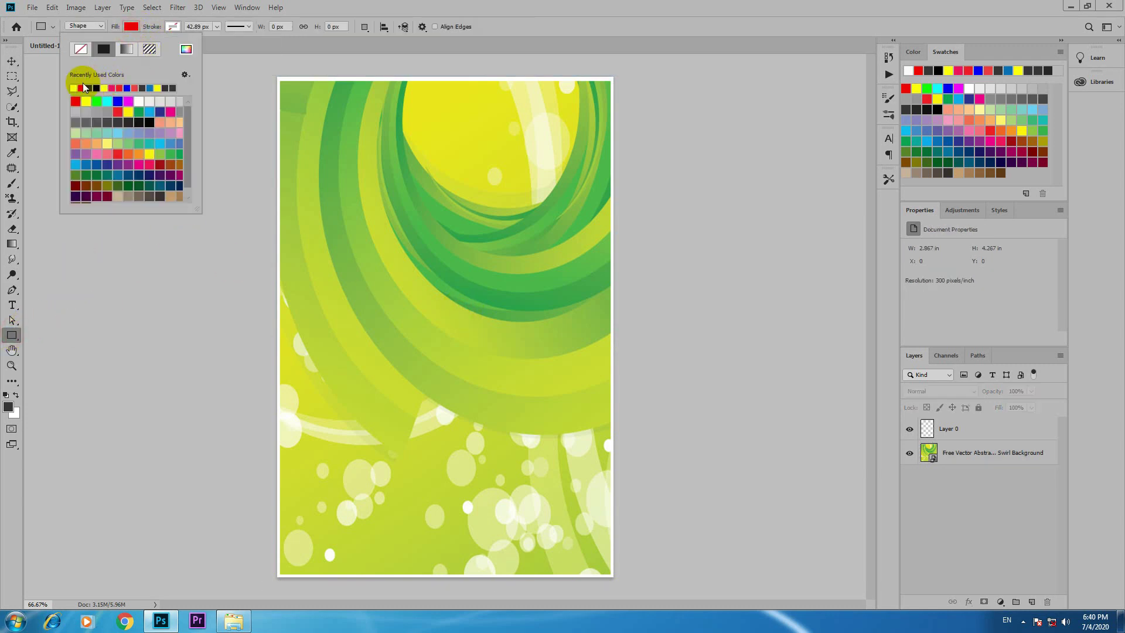
click(131, 49)
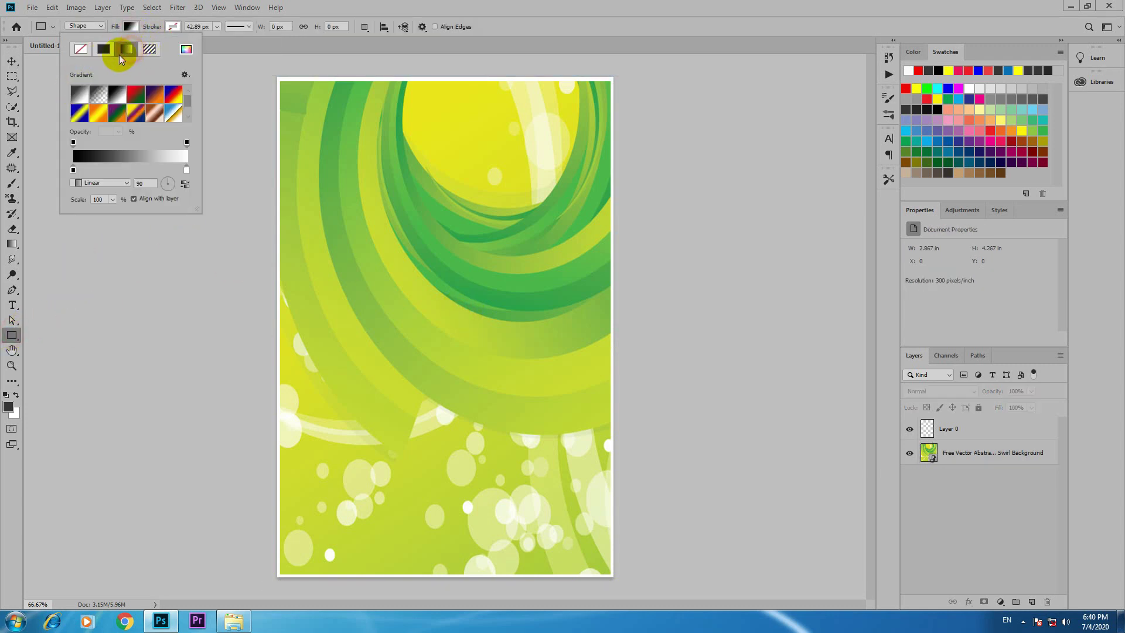
click(99, 95)
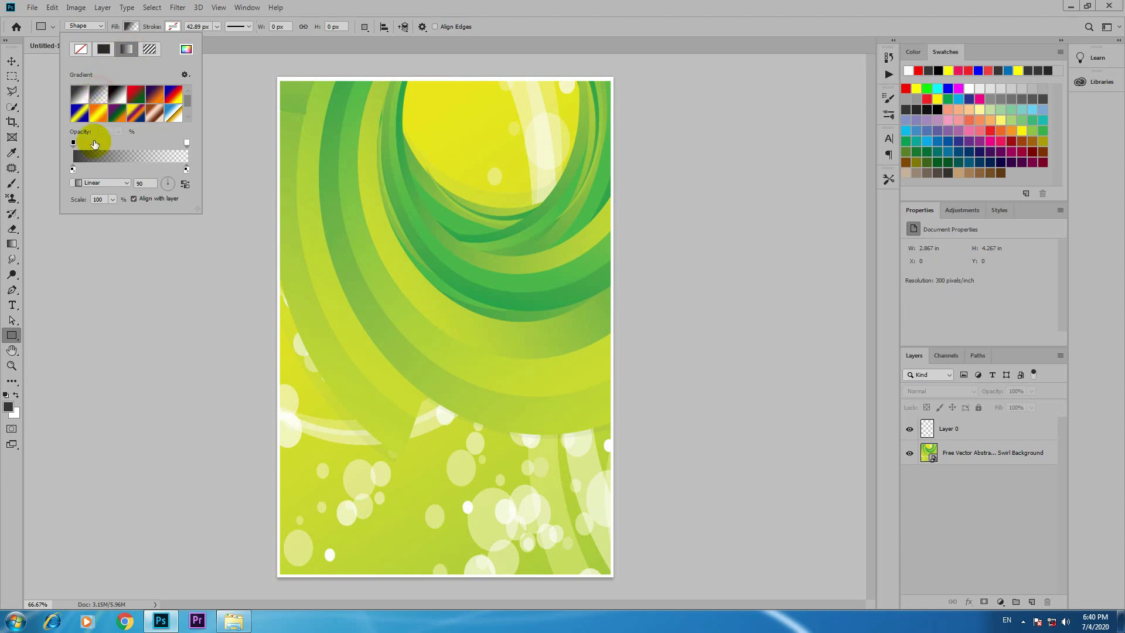
- Make the gradient's solid stop white, widen it, and draw a rectangle over the lower poster
double_click(72, 169)
click(759, 314)
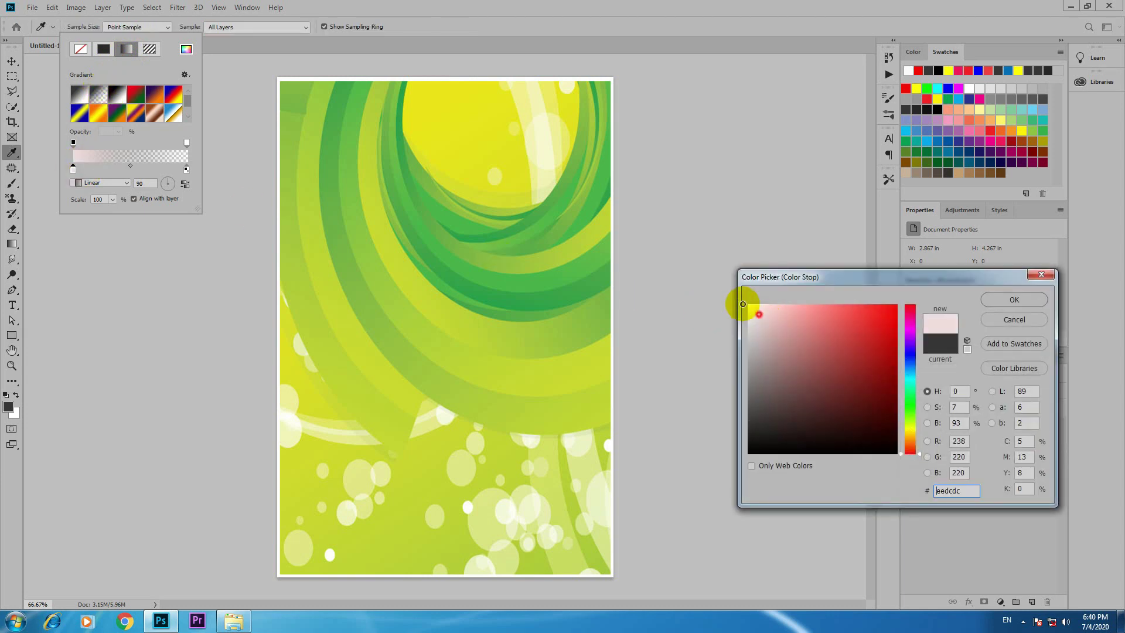
click(1014, 299)
drag(72, 169, 140, 169)
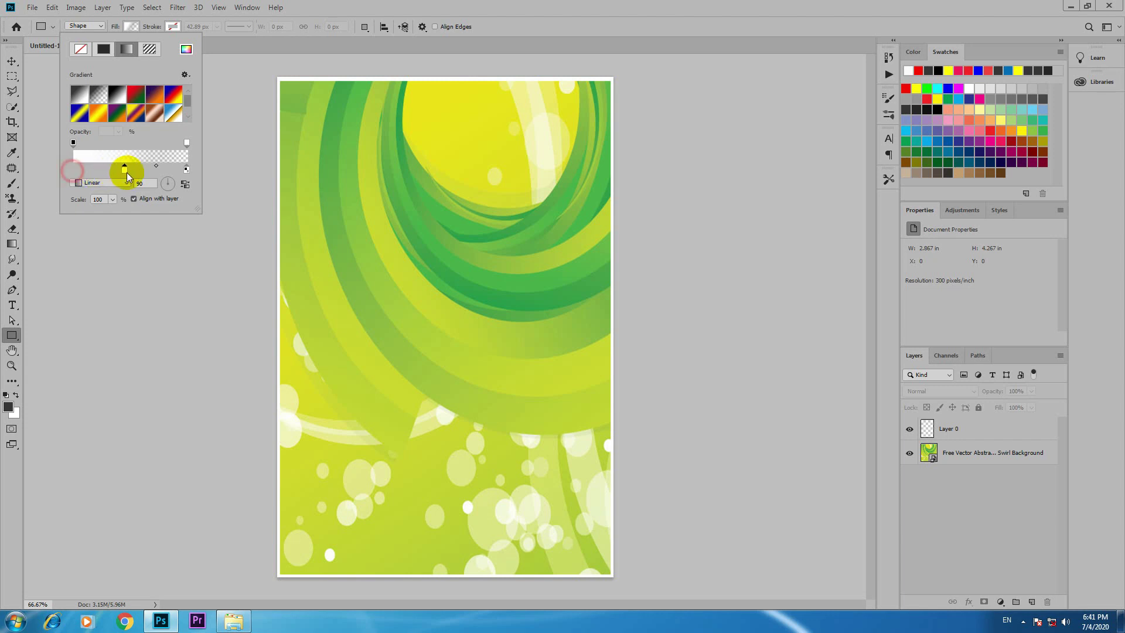
drag(72, 142, 131, 145)
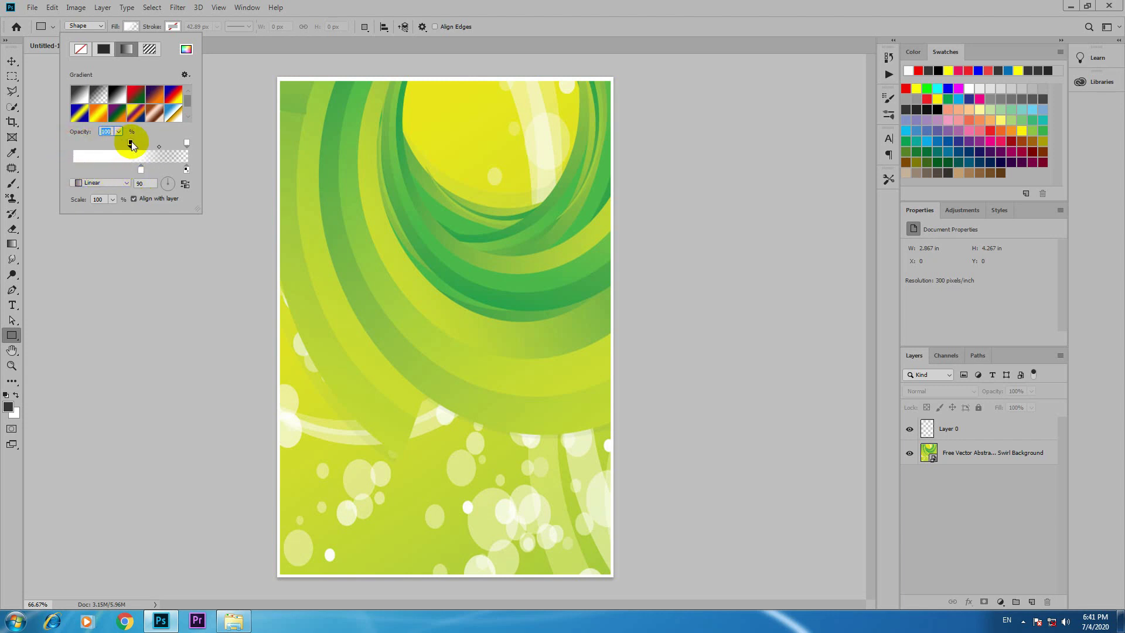
click(244, 362)
drag(238, 338, 634, 583)
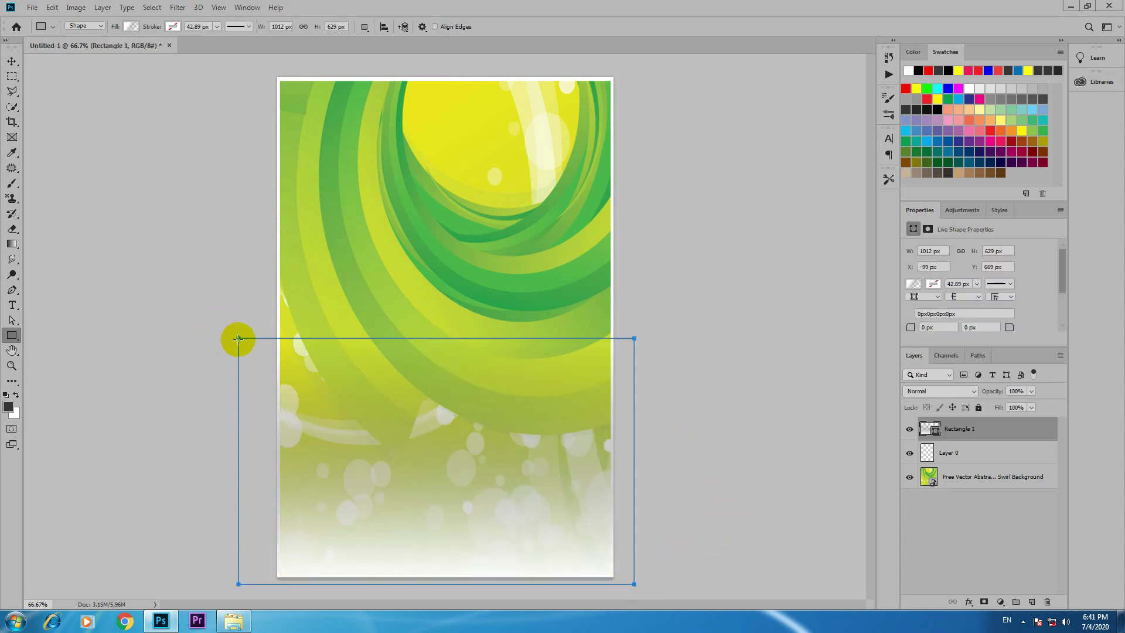
- Free-transform Rectangle 1 so it covers most of the poster
click(12, 60)
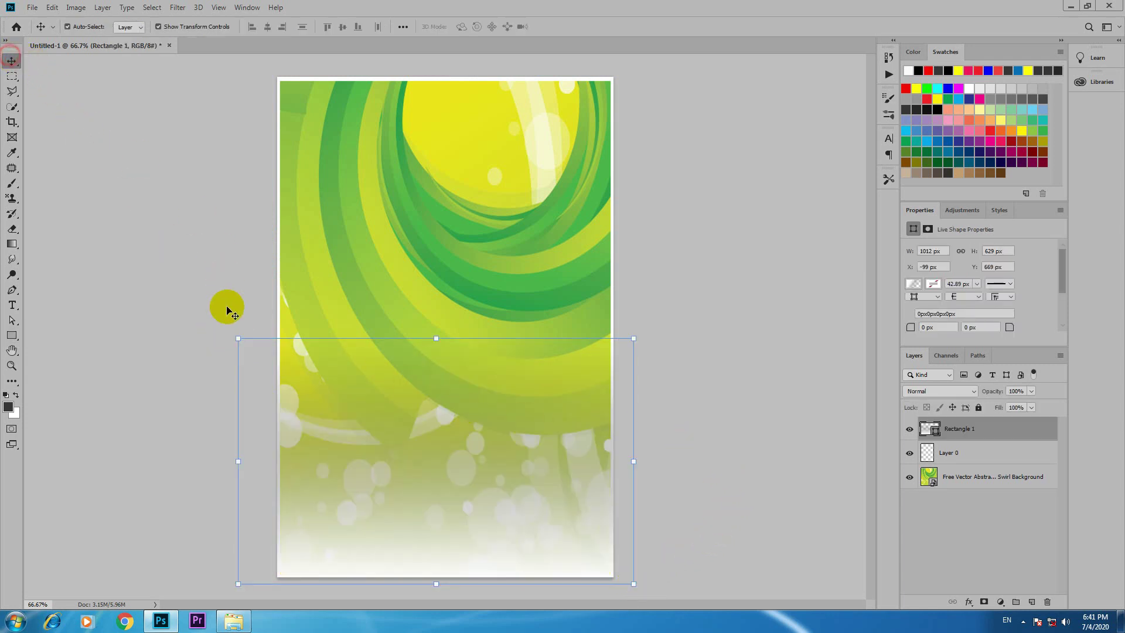
key(ctrl+t)
drag(238, 338, 198, 196)
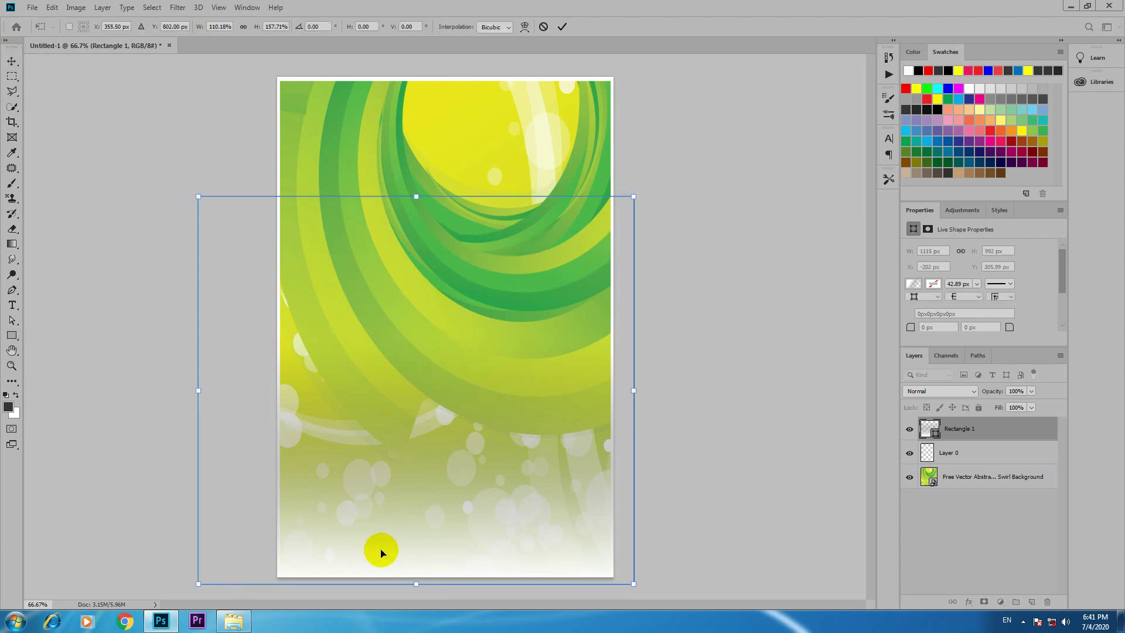
drag(380, 548, 384, 492)
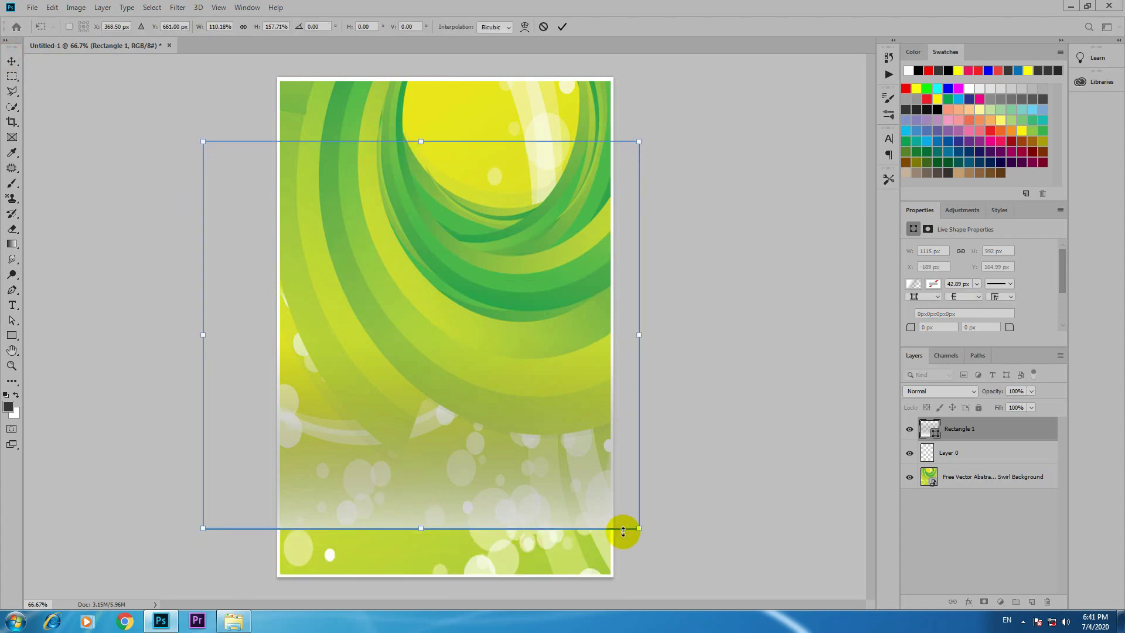
drag(638, 528, 565, 552)
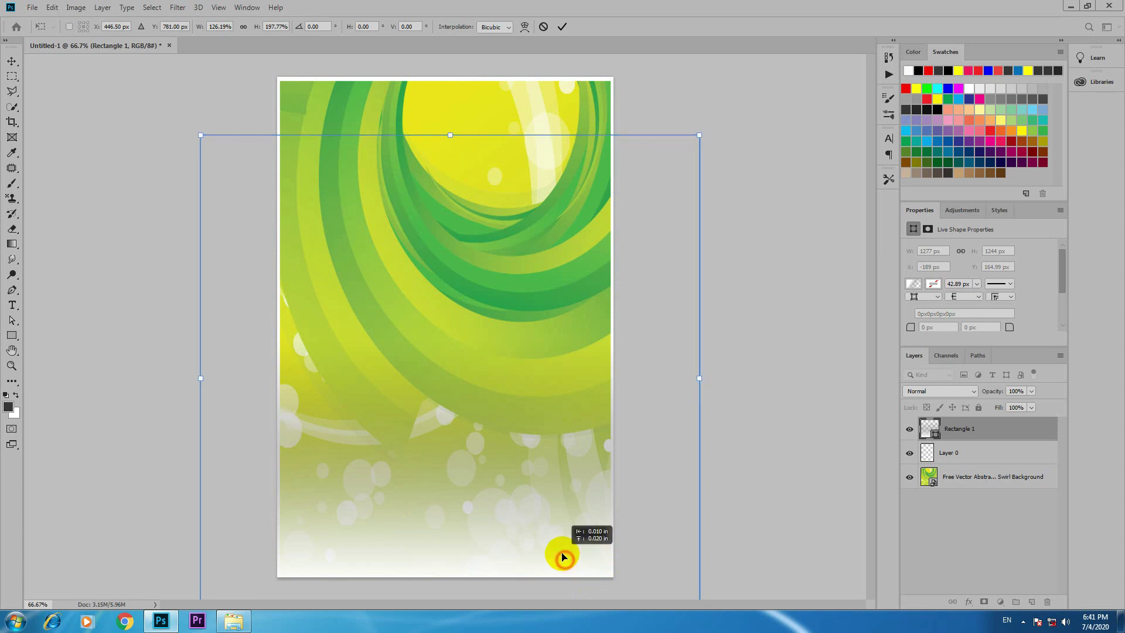
key(Return)
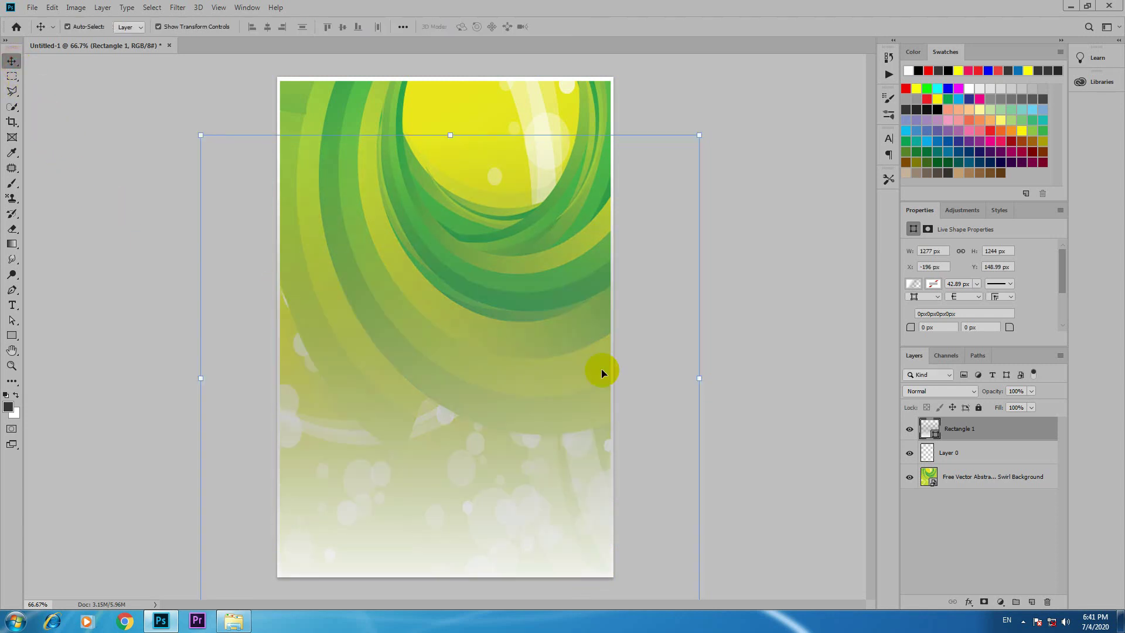
- Move Rectangle 1 below Layer 0 and deselect everything
drag(920, 448, 968, 466)
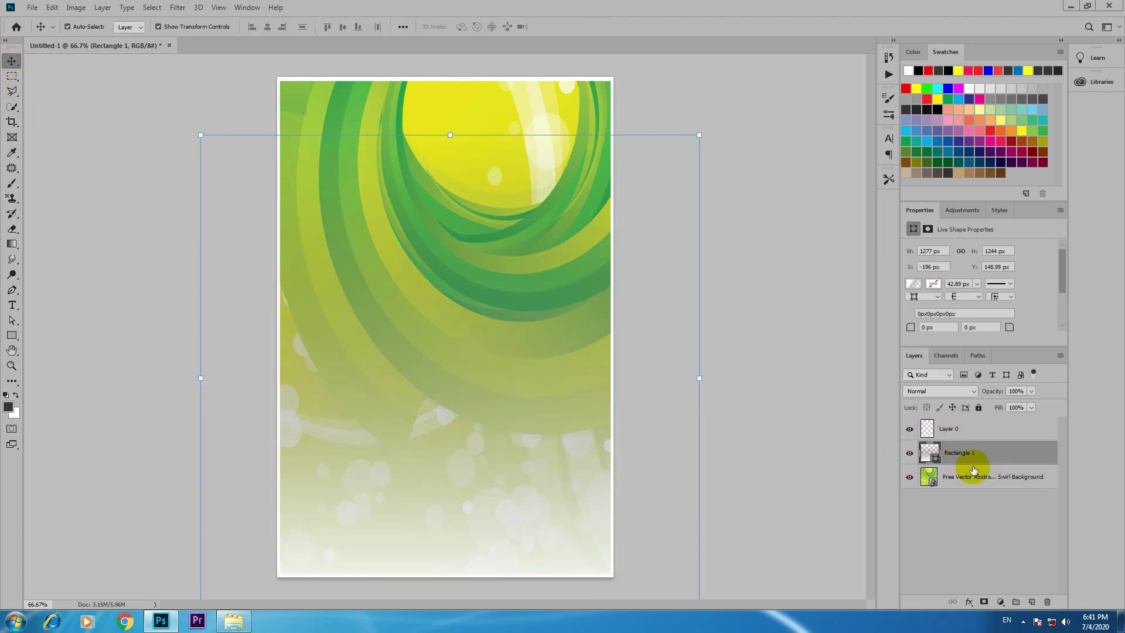
click(786, 463)
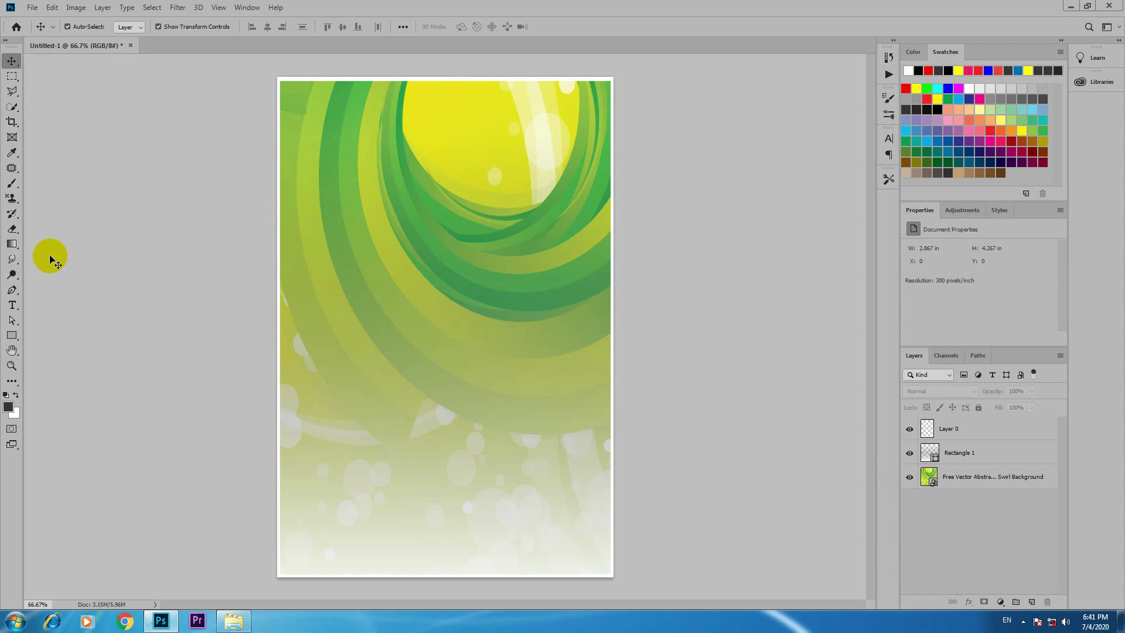
click(366, 381)
click(117, 372)
- Draw a thin rectangle along the poster's bottom edge with a solid red fill
click(10, 336)
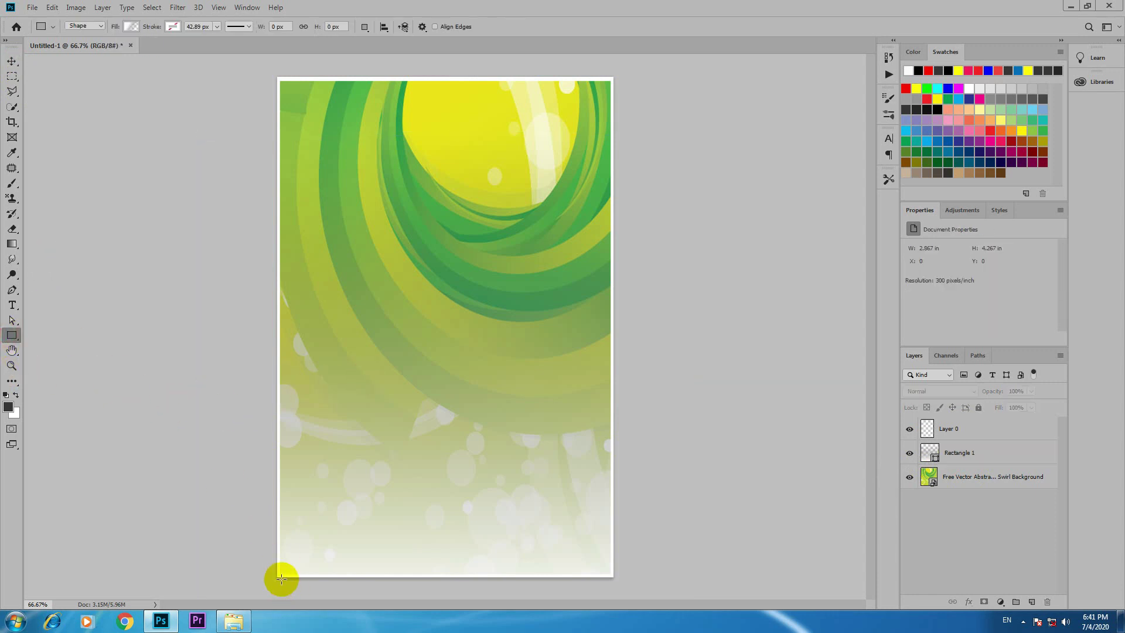
drag(272, 549, 631, 570)
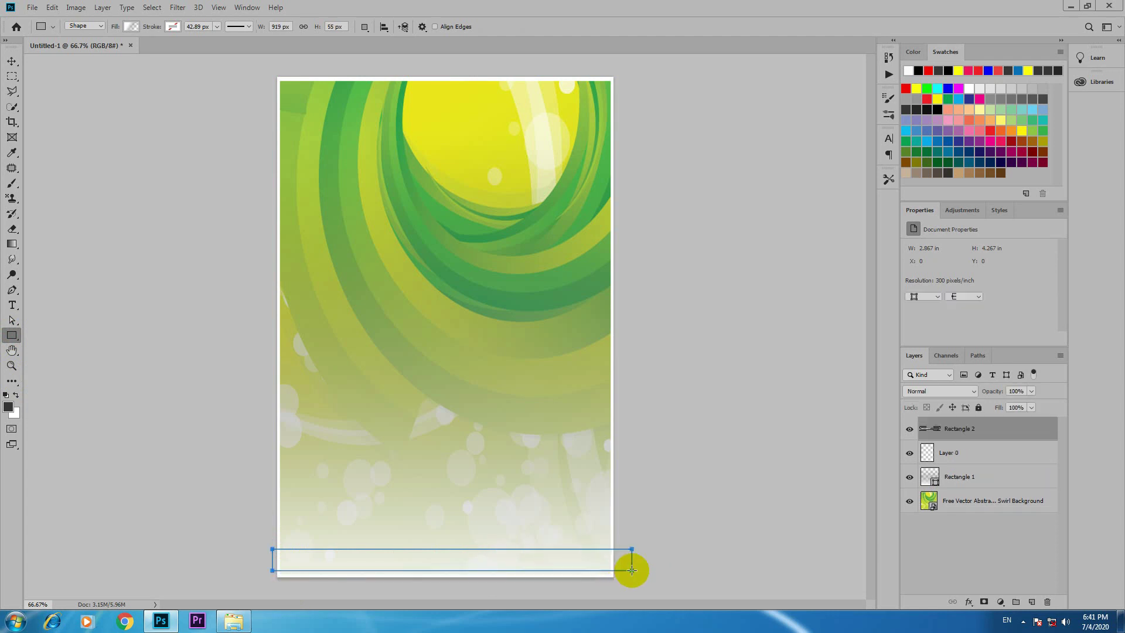
click(132, 27)
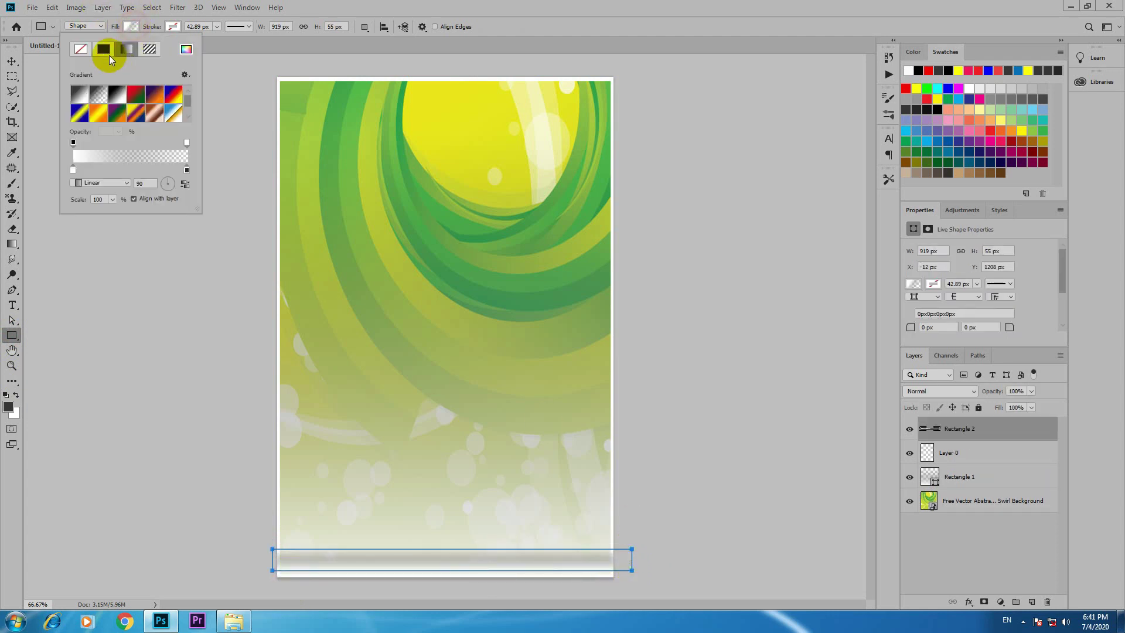
click(102, 49)
click(75, 102)
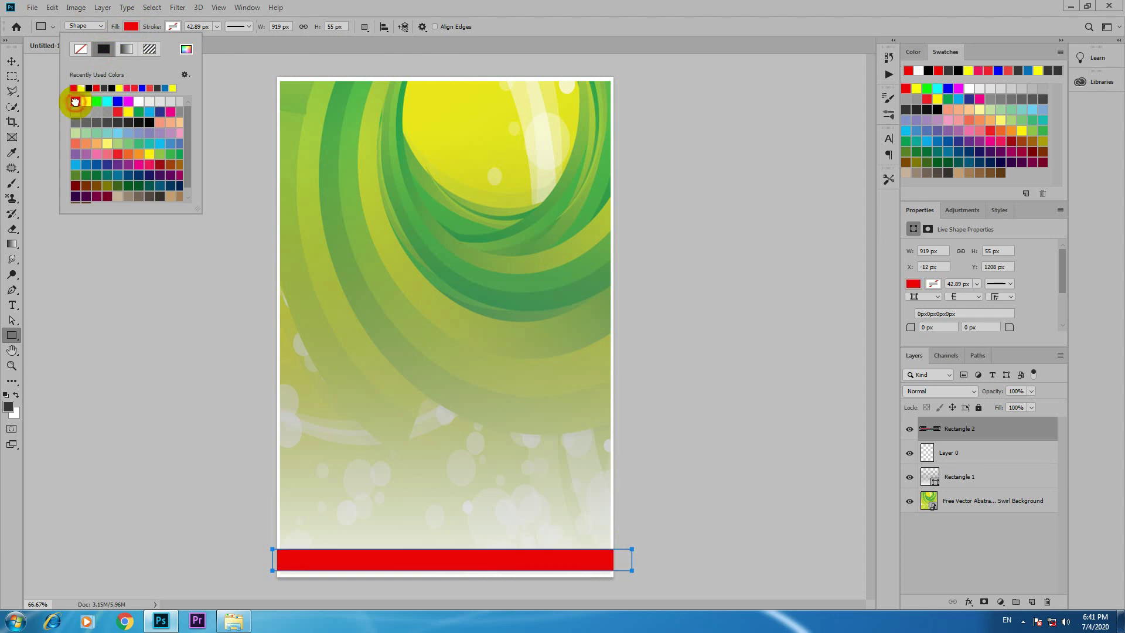
click(13, 64)
- Move Rectangle 2 beneath Layer 0 and deselect the red bar
click(87, 168)
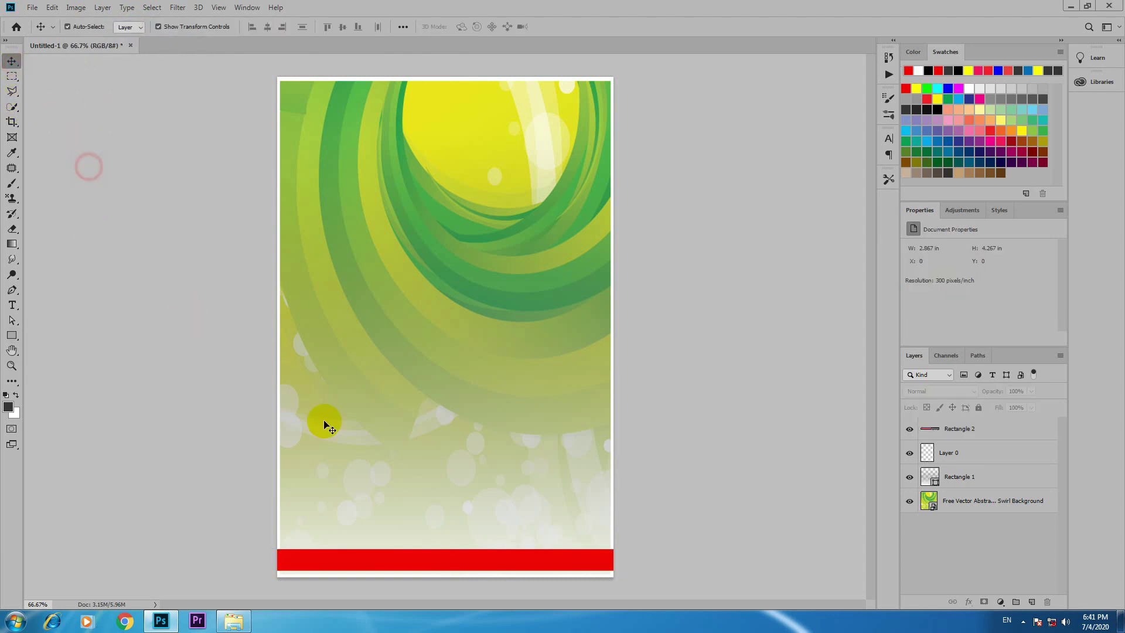
click(386, 543)
mouse_move(959, 428)
mouse_down()
mouse_move(967, 488)
mouse_move(985, 450)
mouse_up()
click(681, 503)
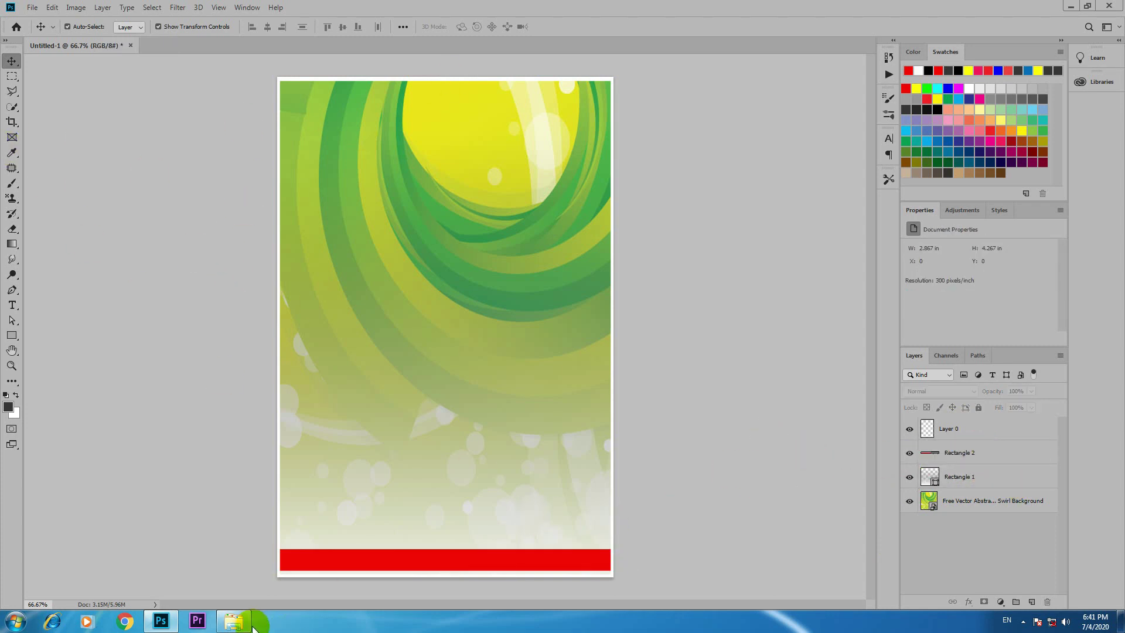
- Drag the Welgo logo image from the Pictures library onto the poster
click(233, 622)
click(42, 161)
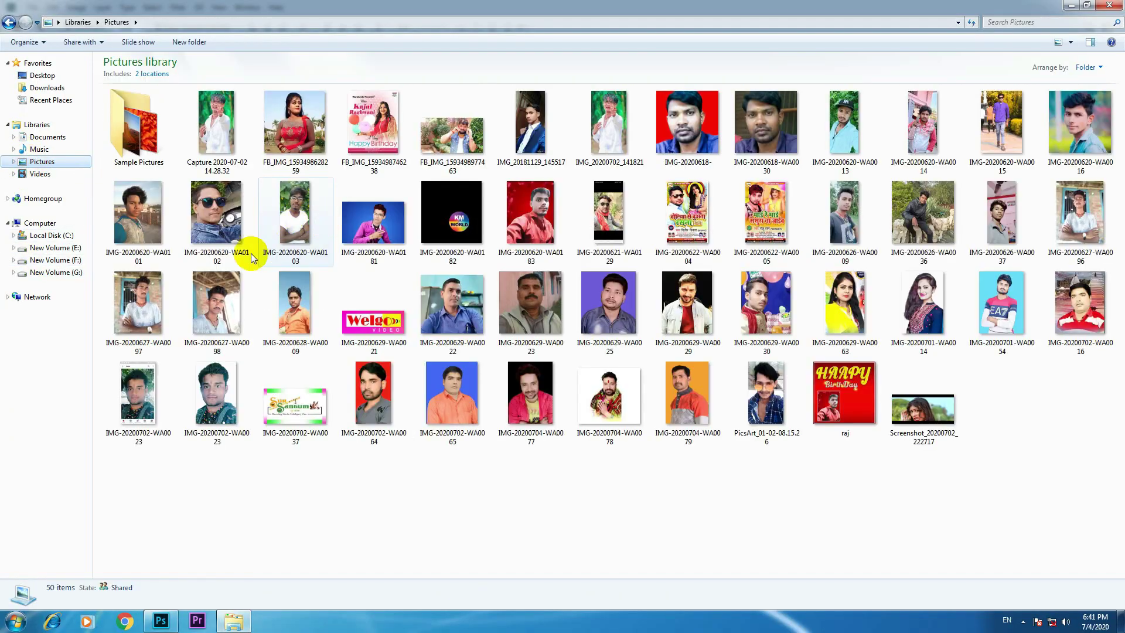
drag(384, 320, 378, 314)
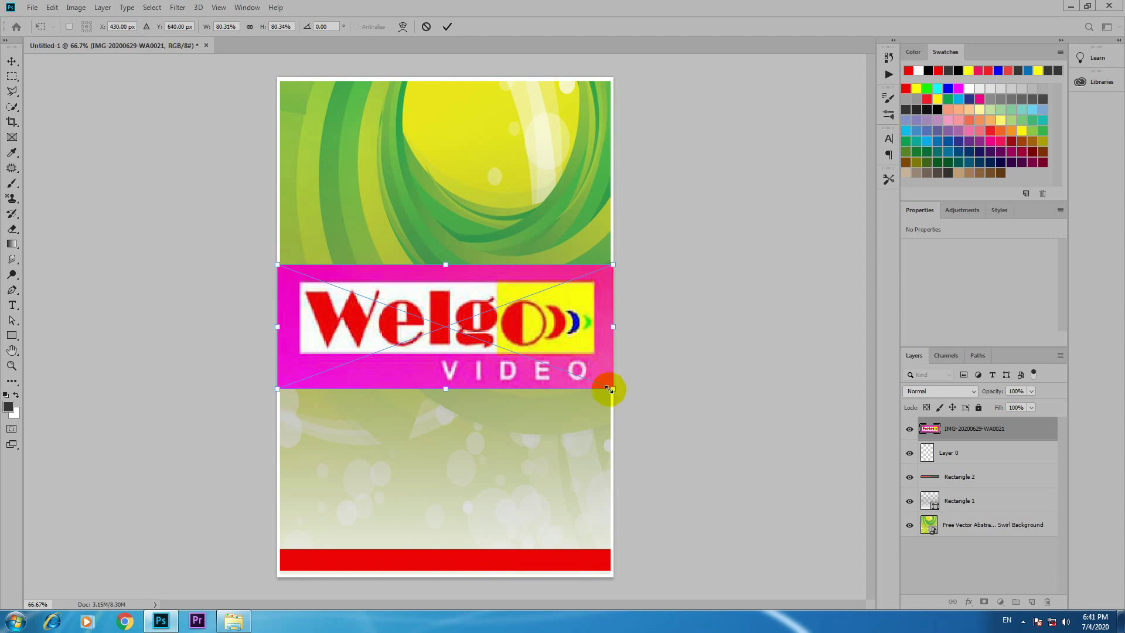
- Shrink the IMG-20200629-WA0021 logo to about 16% in the top-left corner and commit it
mouse_move(609, 387)
mouse_down()
mouse_move(380, 320)
mouse_move(395, 116)
mouse_move(344, 106)
mouse_up()
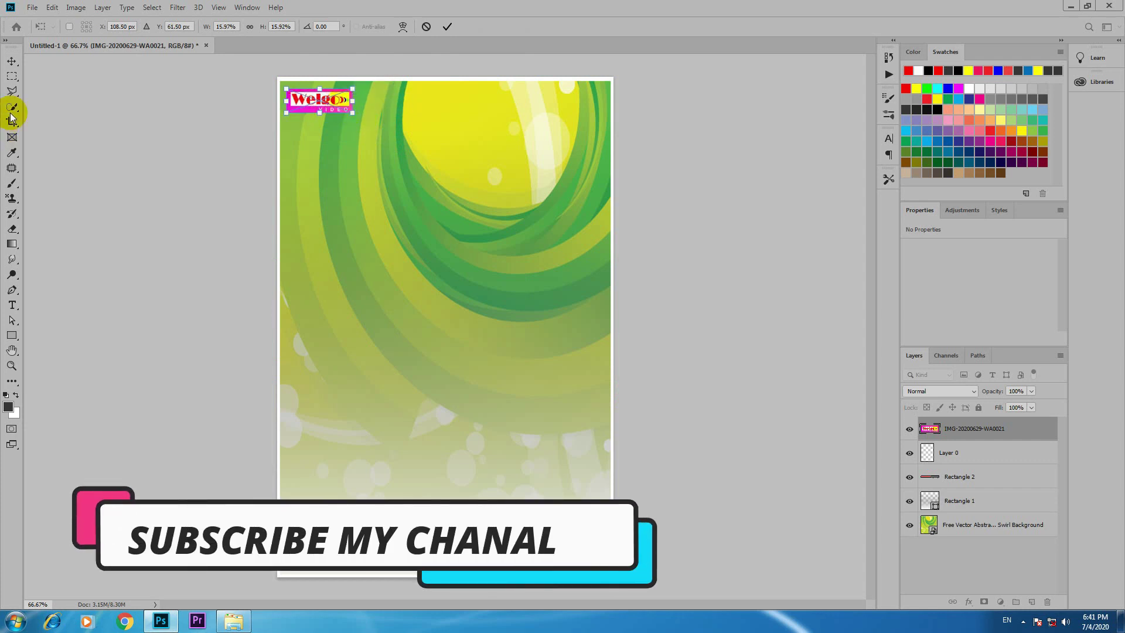
click(72, 107)
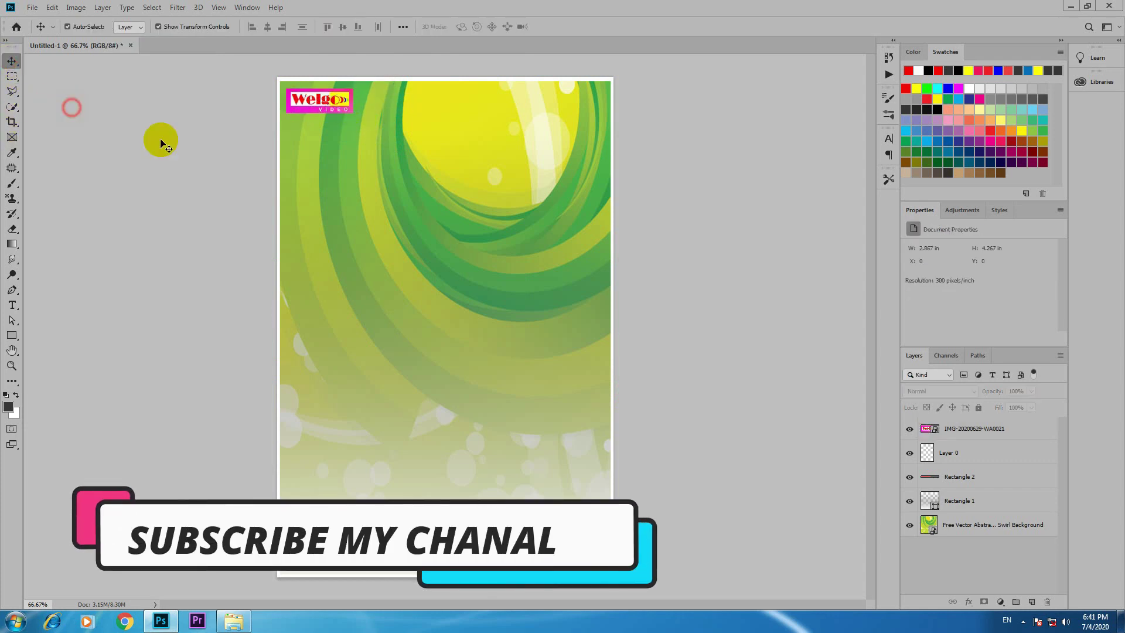
- Place sticker 20200627_093629 from the LOKGEET PNG STICKER folder on drive F: into the poster
click(233, 620)
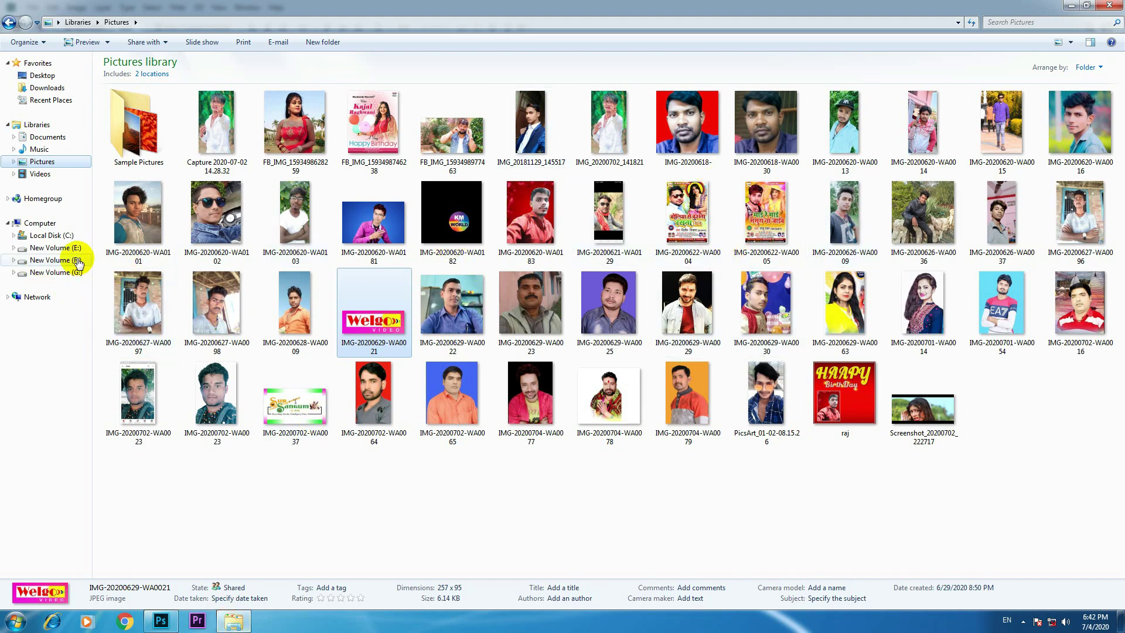
click(78, 261)
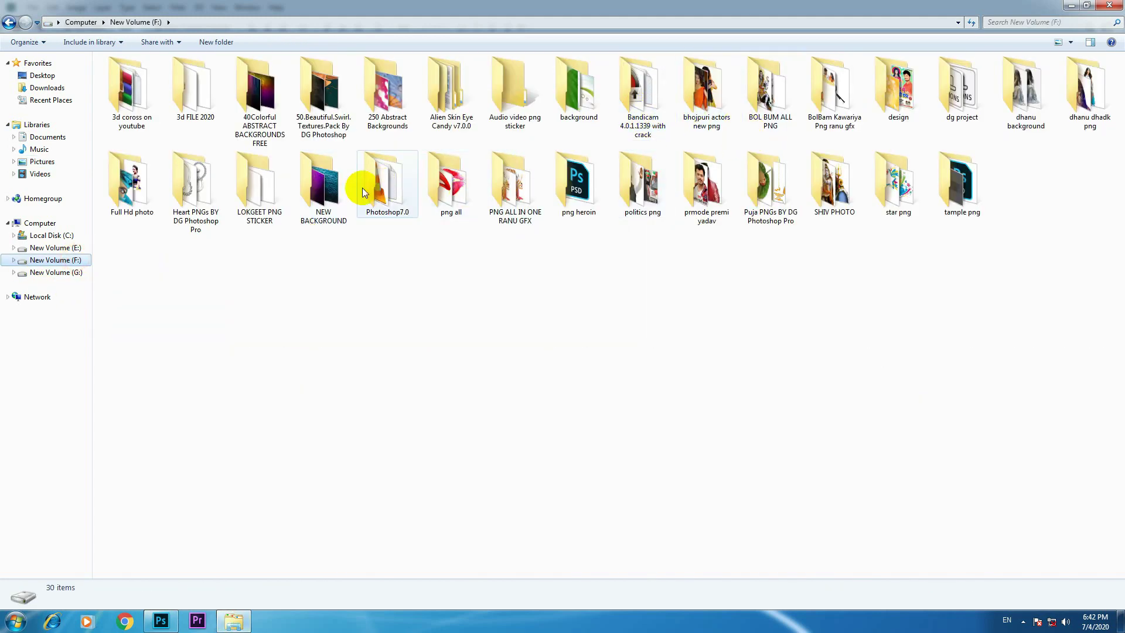
double_click(259, 179)
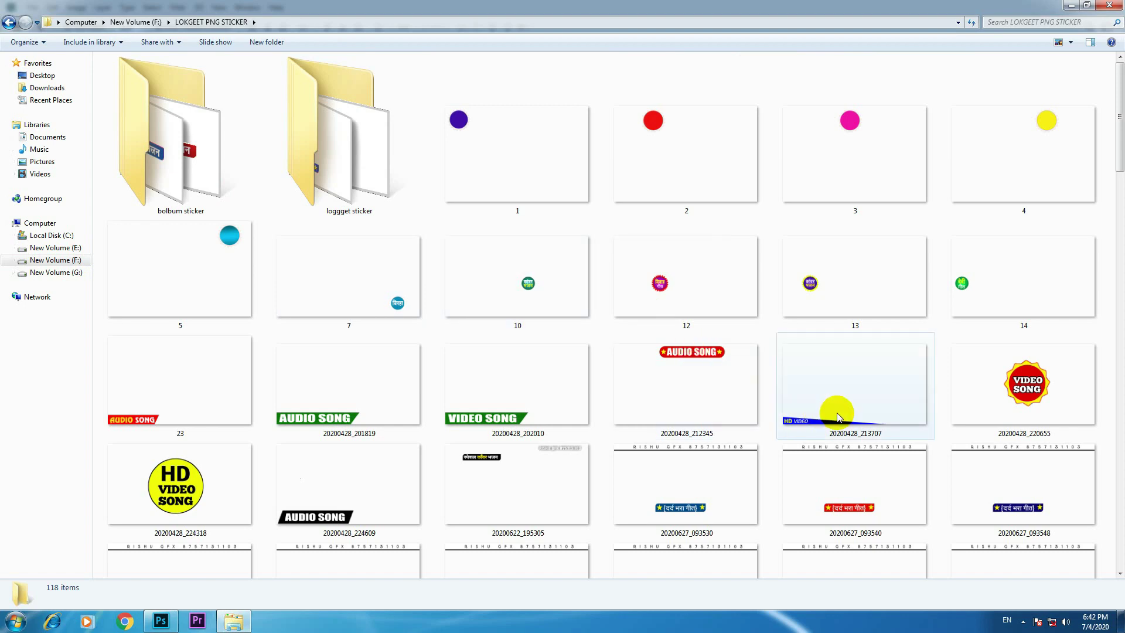
scroll(838, 417, down, 3)
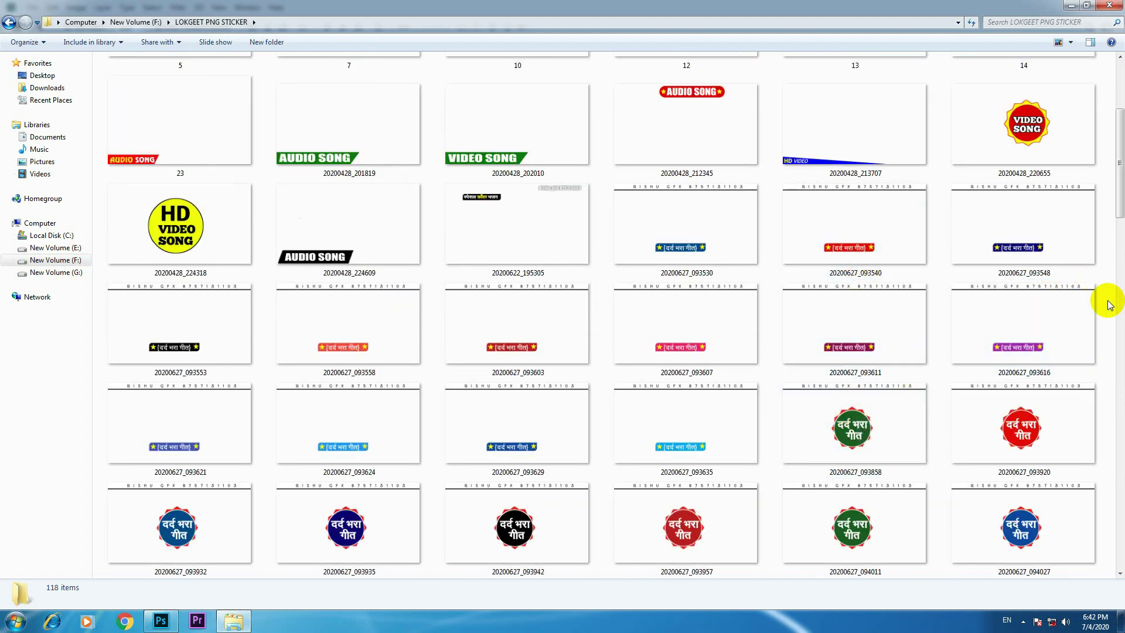
scroll(723, 402, down, 5)
scroll(716, 420, up, 3)
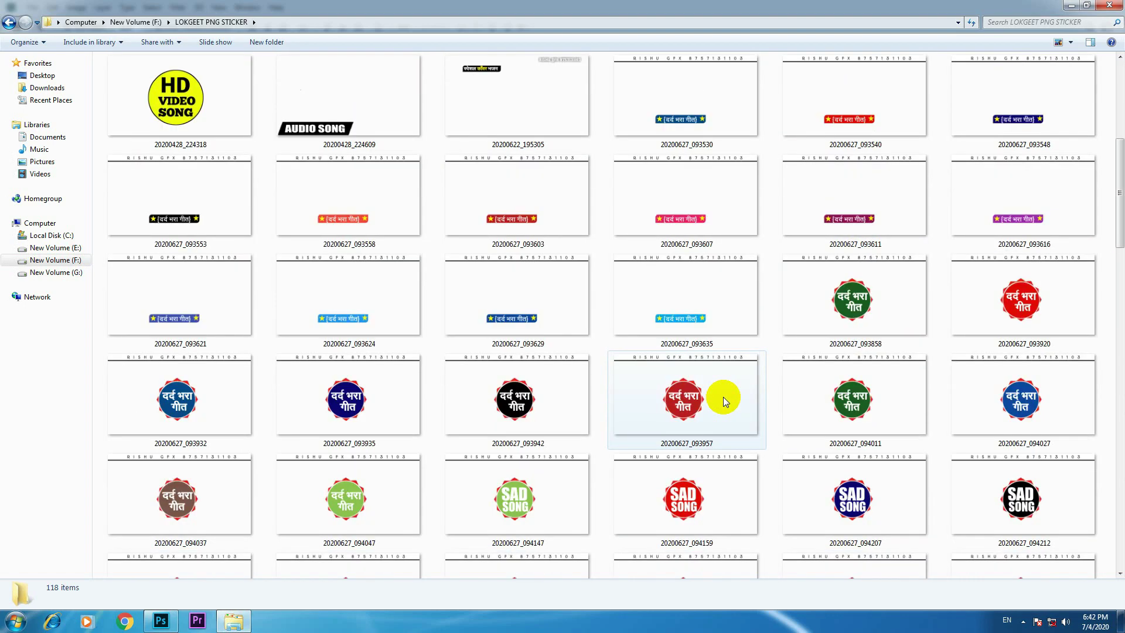
mouse_move(522, 302)
mouse_down()
mouse_move(161, 624)
mouse_move(559, 386)
mouse_up()
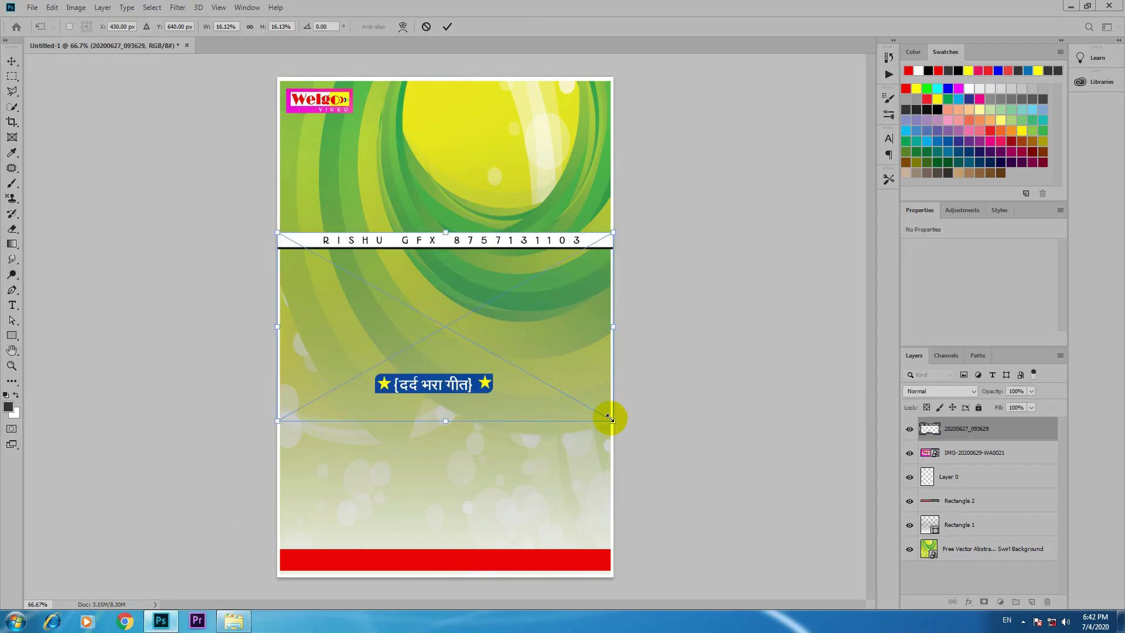
- Shrink the 20200627_093629 sticker to about 15% and commit it in the poster's top-right corner
drag(610, 422, 589, 409)
mouse_move(548, 244)
mouse_down()
mouse_move(607, 41)
mouse_move(621, 41)
mouse_up()
drag(539, 148, 553, 111)
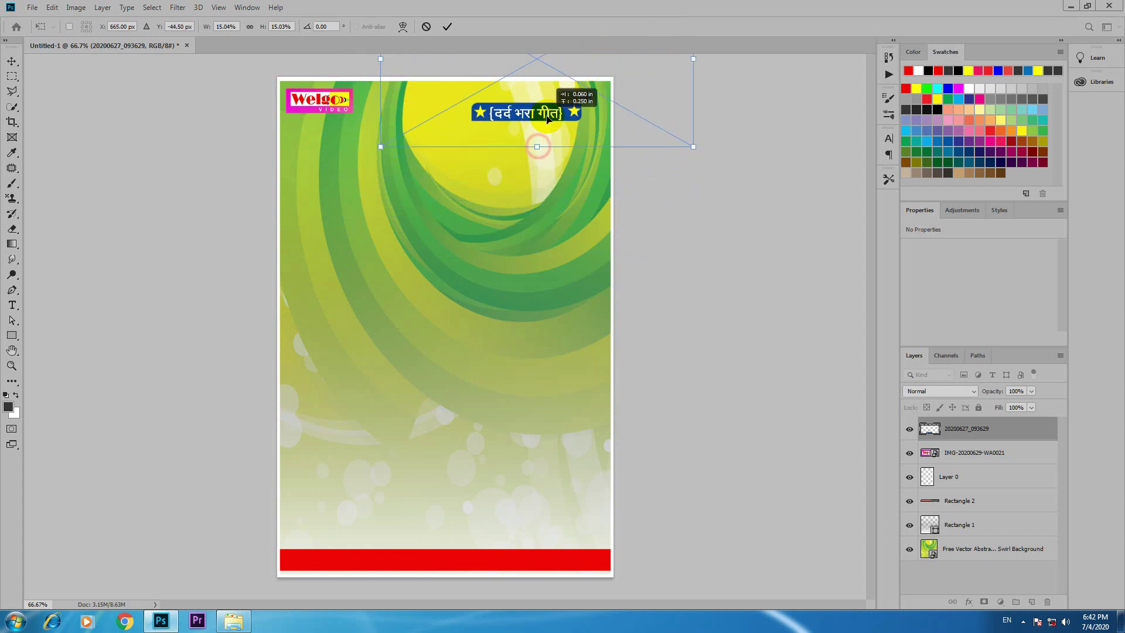
click(453, 32)
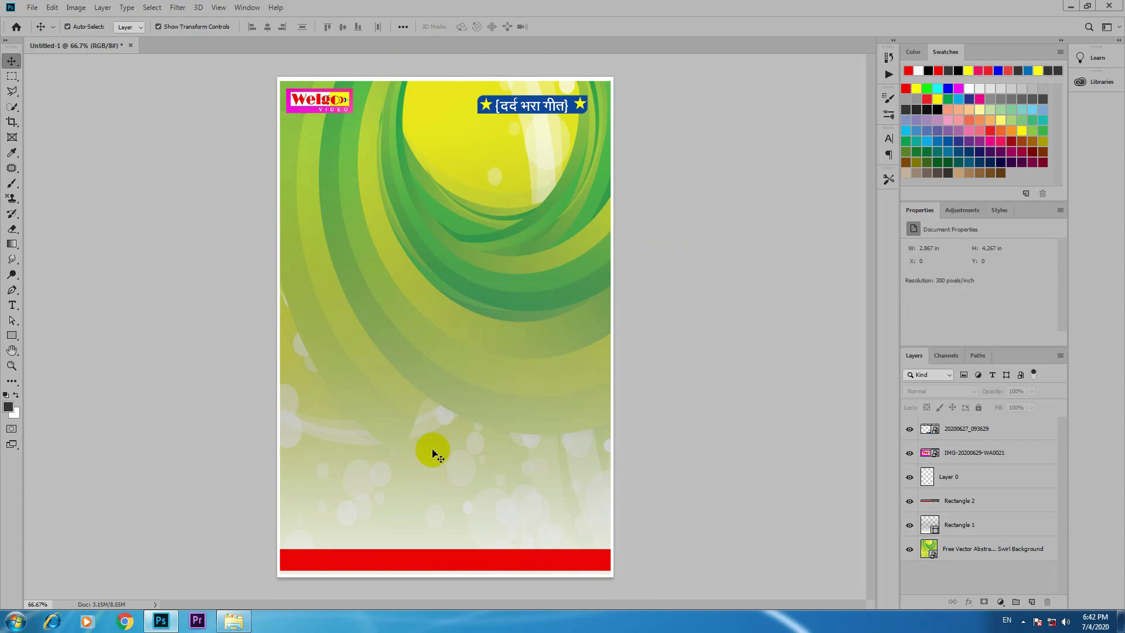
click(225, 622)
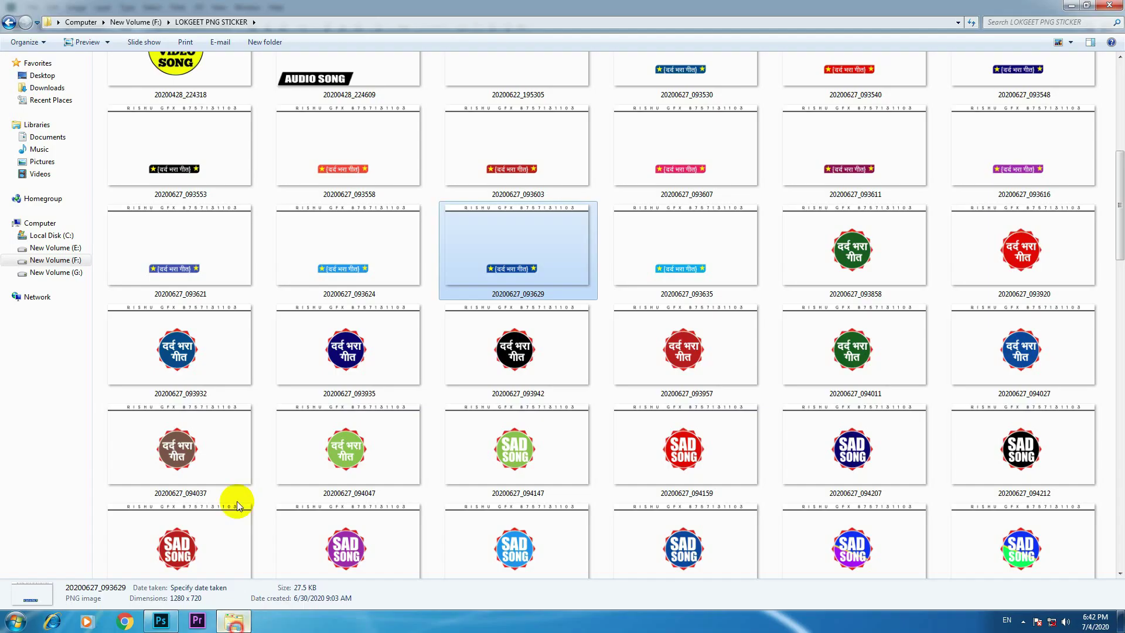
click(45, 261)
double_click(700, 188)
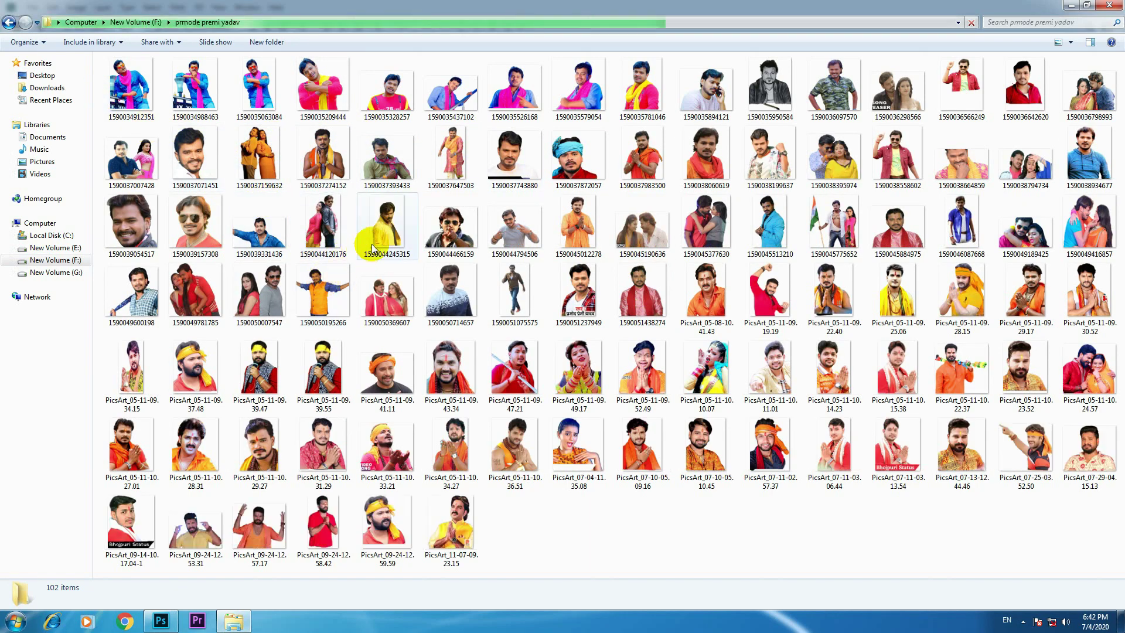
mouse_move(603, 237)
mouse_down()
mouse_move(174, 627)
mouse_move(423, 302)
mouse_up()
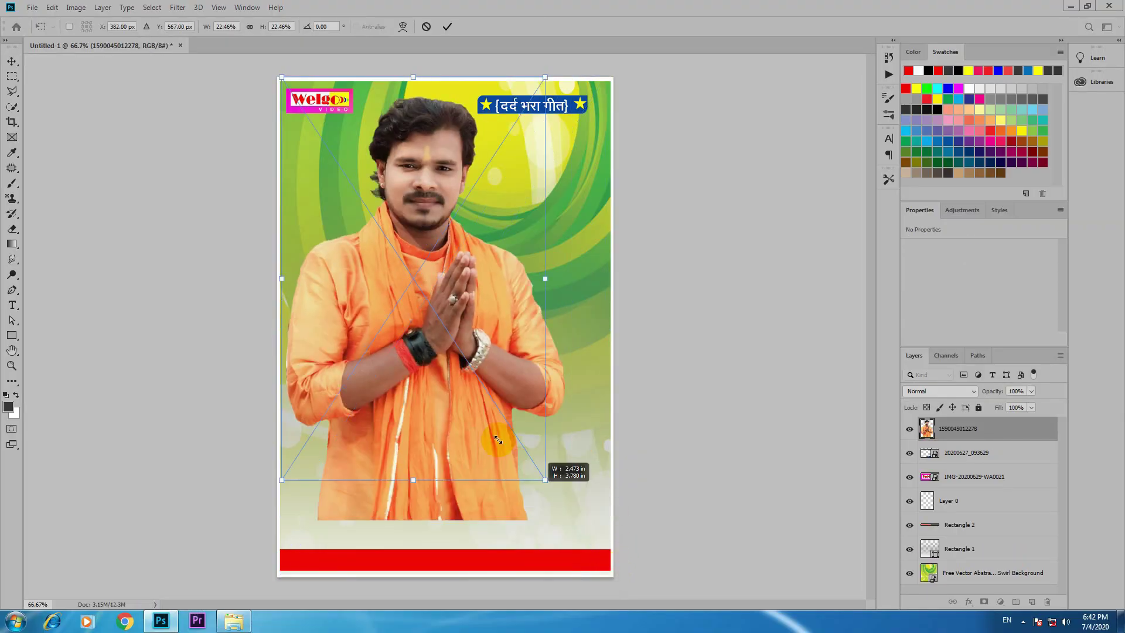
drag(608, 579, 485, 389)
drag(372, 304, 389, 316)
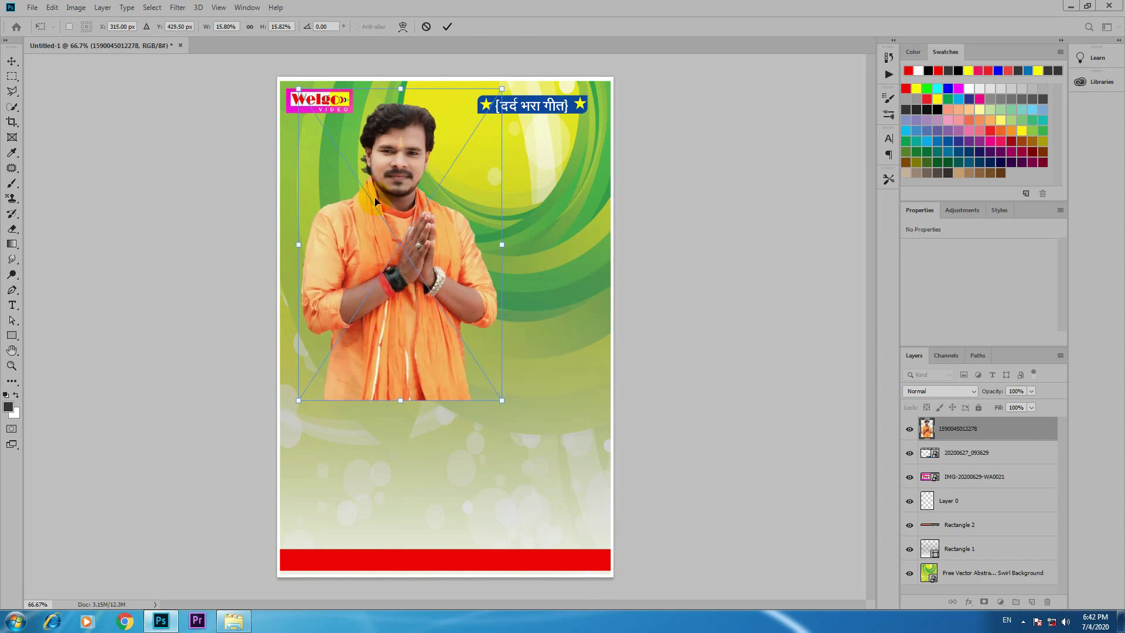
click(447, 26)
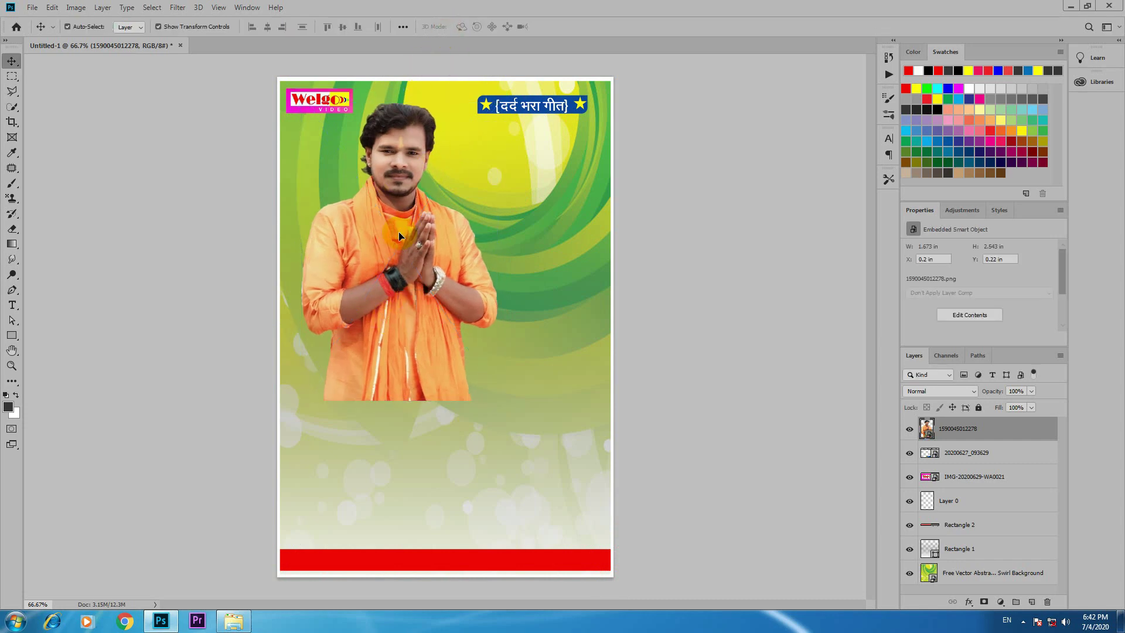
- Rasterize the singer photo and fade its bottom edge with a 432 px soft eraser
click(13, 228)
click(481, 322)
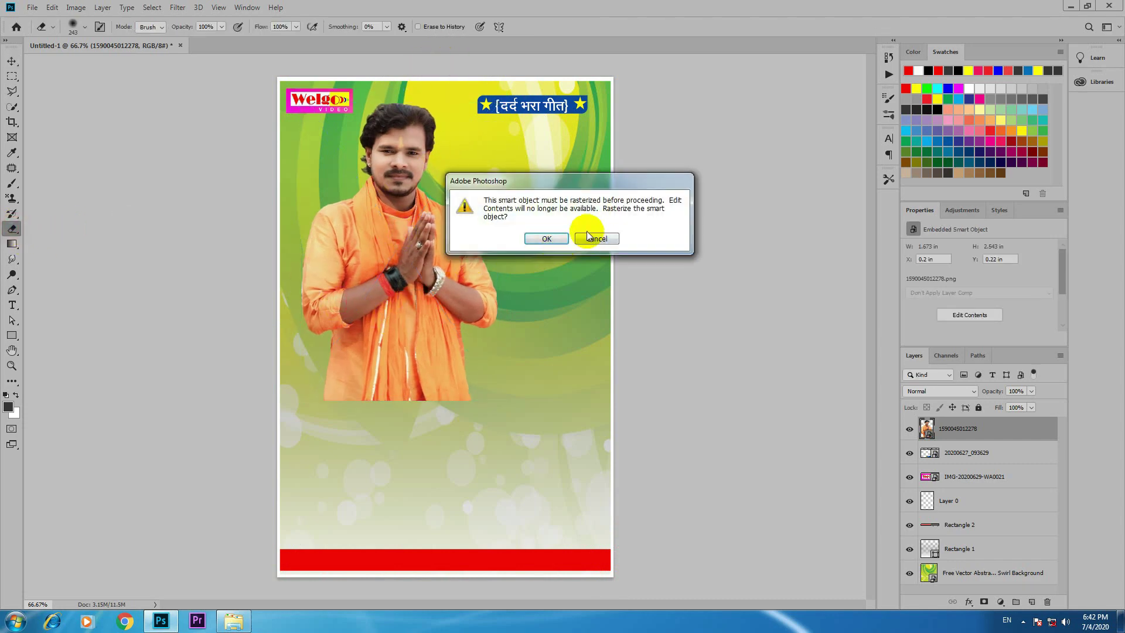
click(548, 238)
click(480, 323)
key(ctrl+z)
click(83, 27)
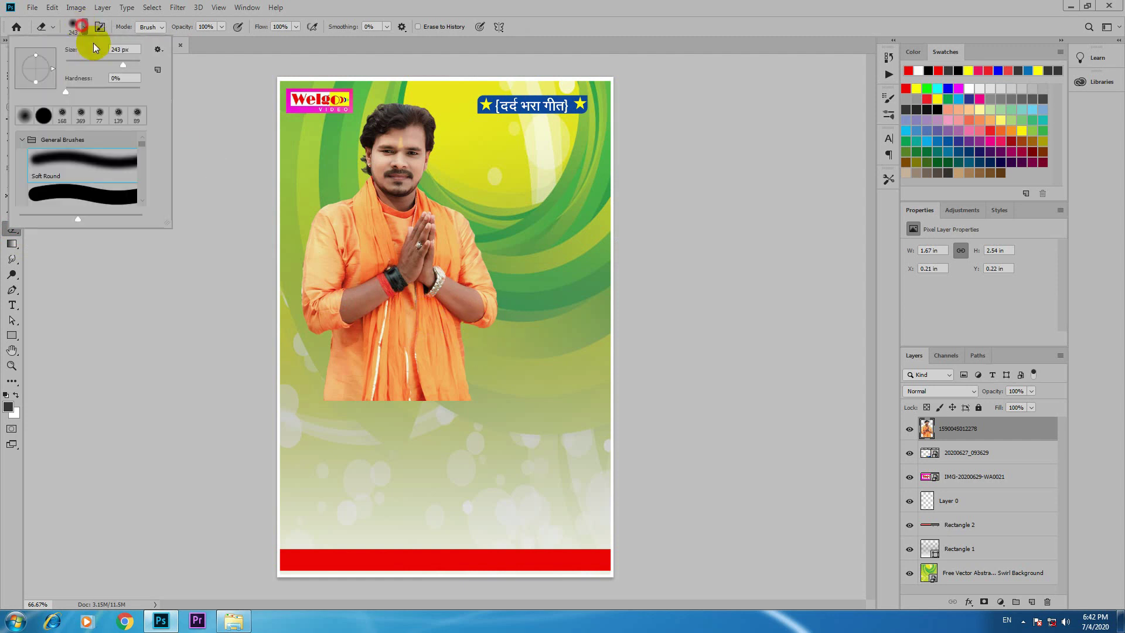
drag(132, 63, 162, 113)
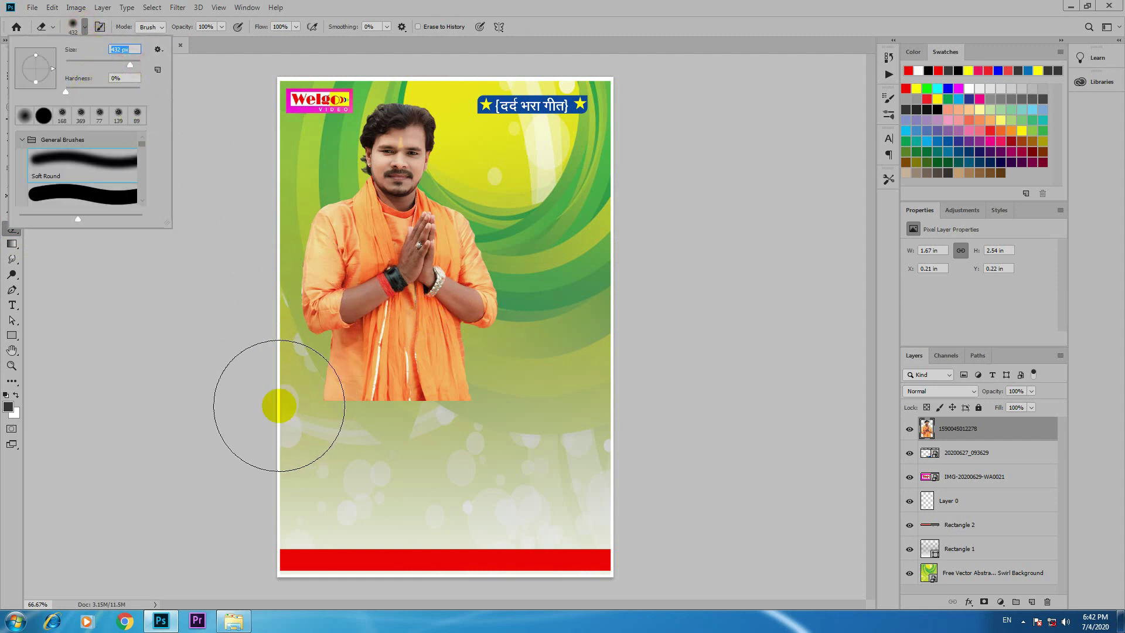
mouse_move(251, 394)
mouse_down()
mouse_move(377, 427)
mouse_move(568, 413)
mouse_move(316, 436)
mouse_up()
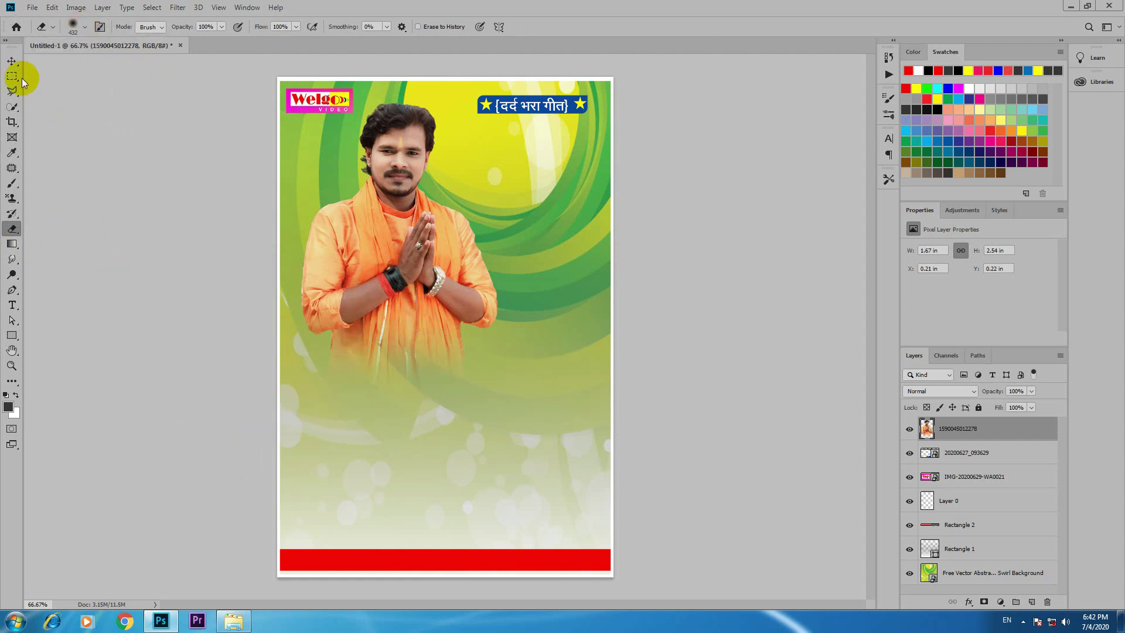
click(11, 61)
drag(352, 234, 346, 228)
click(140, 220)
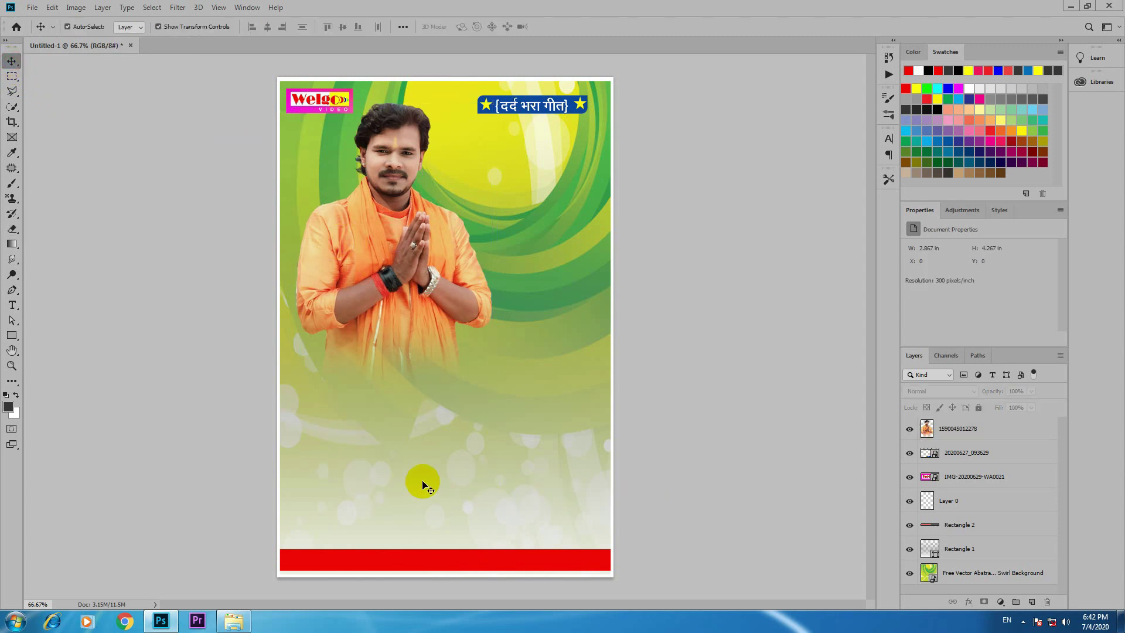
- Drag the Untitled-1 Hindi title image from the desktop into the poster
click(234, 622)
click(73, 262)
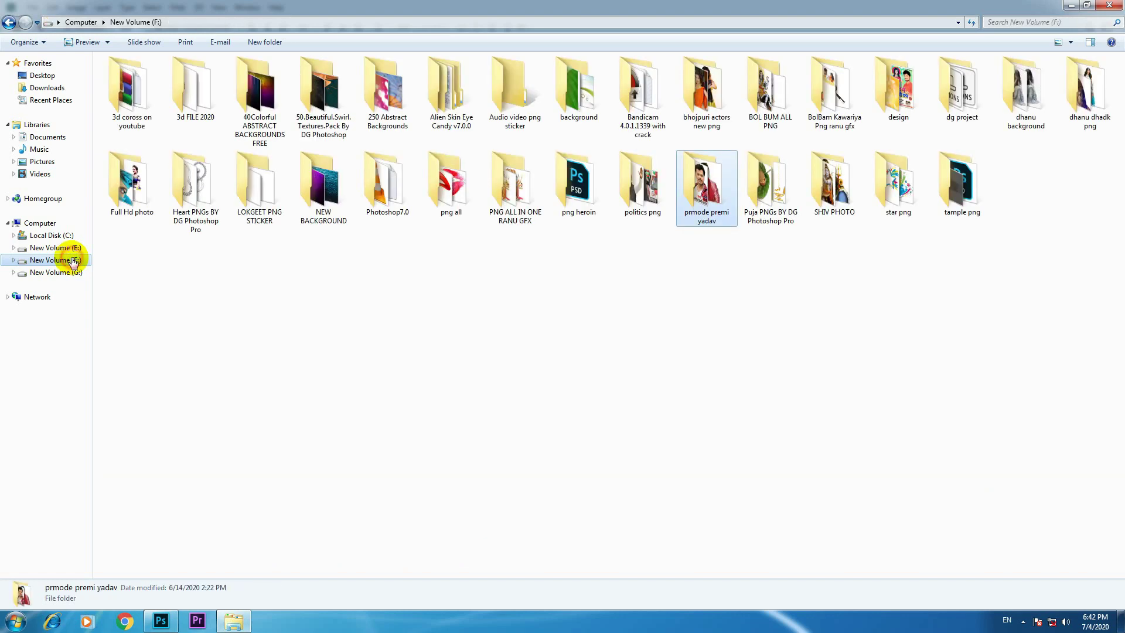
click(1070, 6)
click(1070, 8)
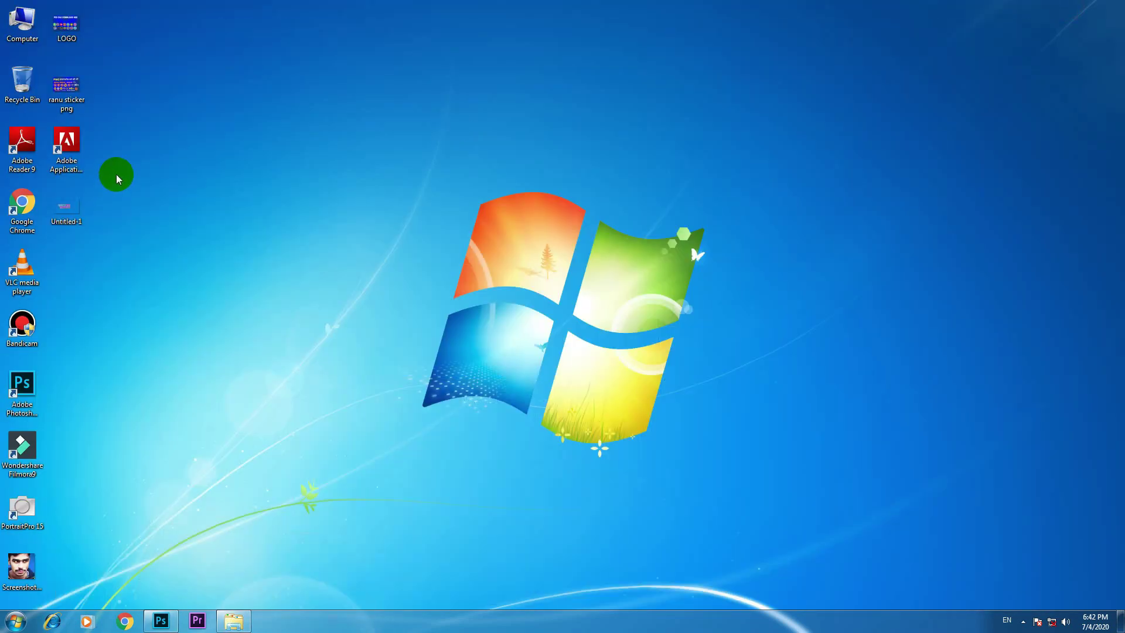
drag(67, 210, 166, 618)
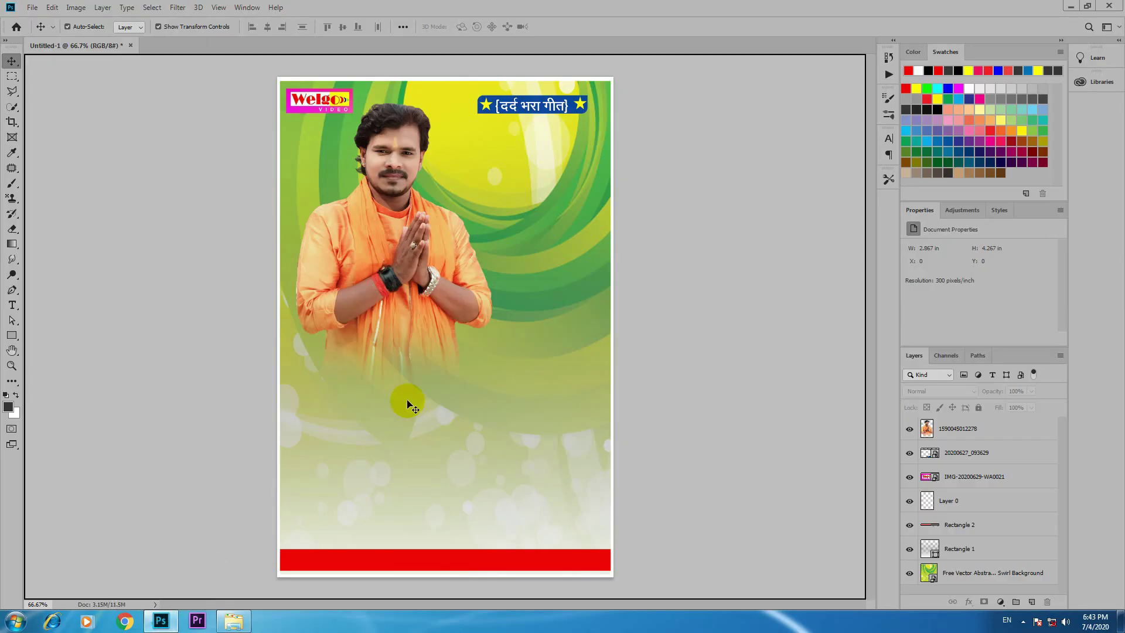
drag(166, 618, 407, 402)
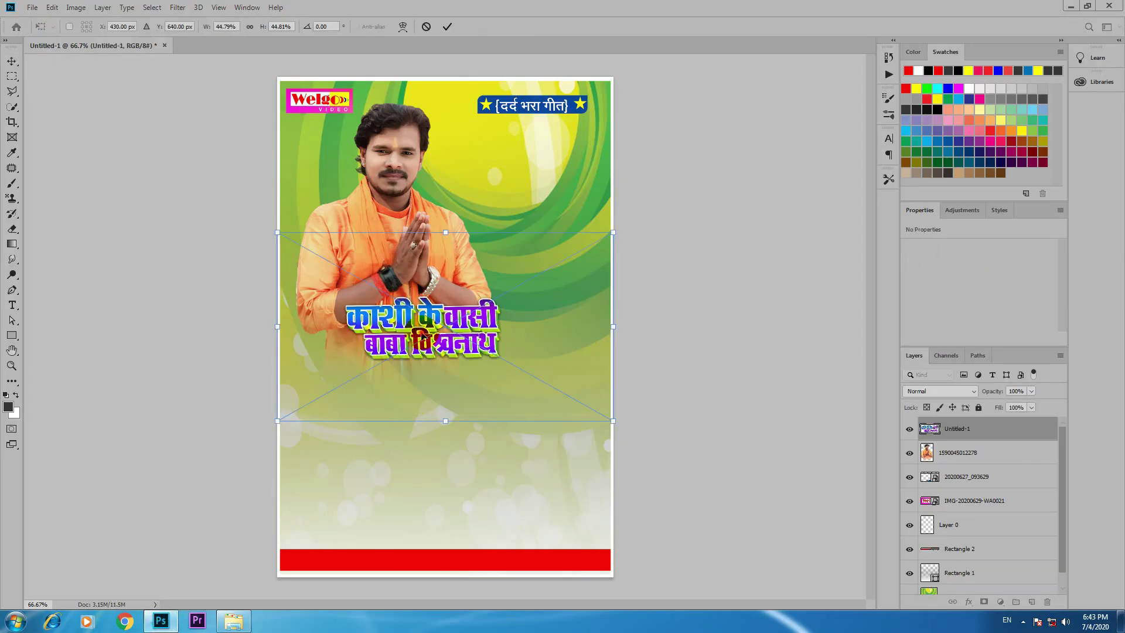
- Enlarge and stretch the Untitled-1 title to about 70%, committing it above the red bar
drag(497, 393, 492, 412)
drag(604, 453, 702, 494)
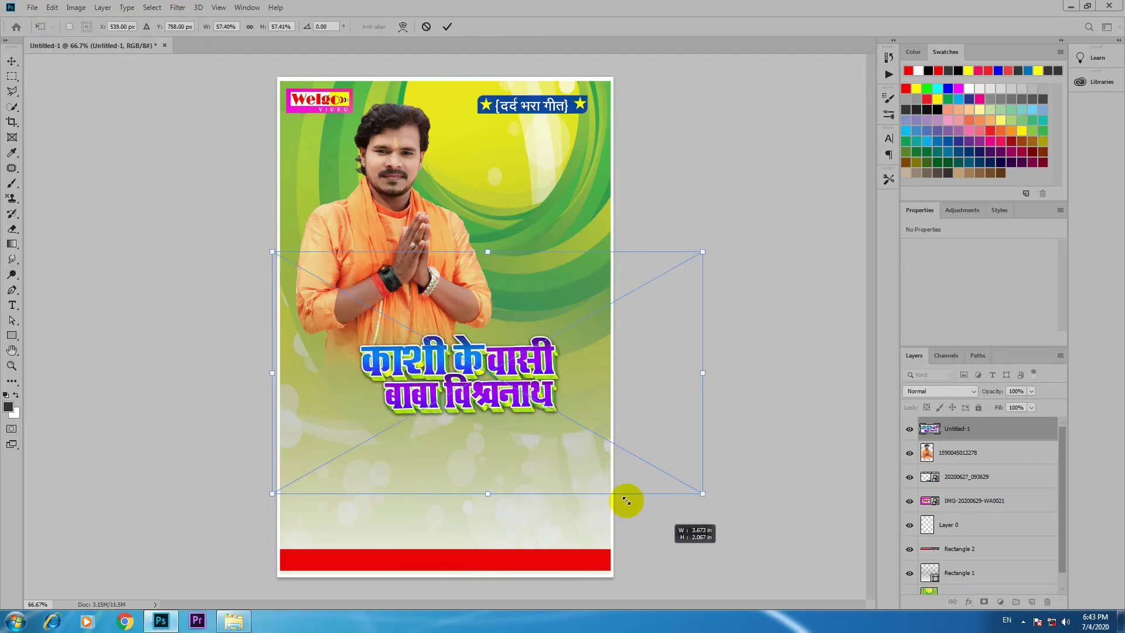
drag(568, 456, 514, 448)
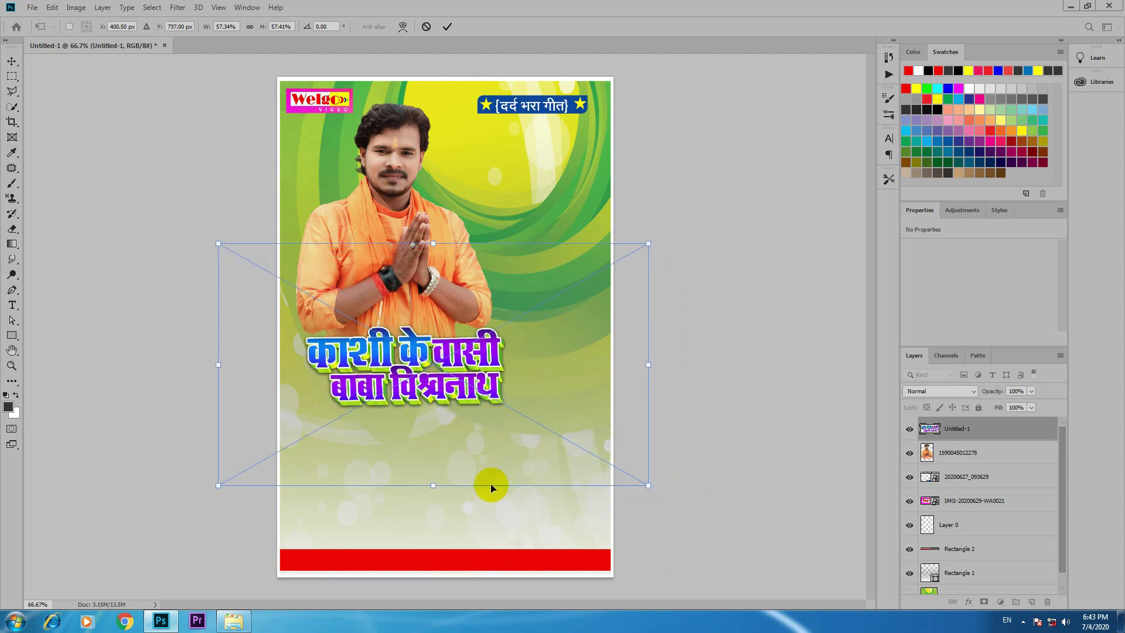
drag(495, 489, 502, 511)
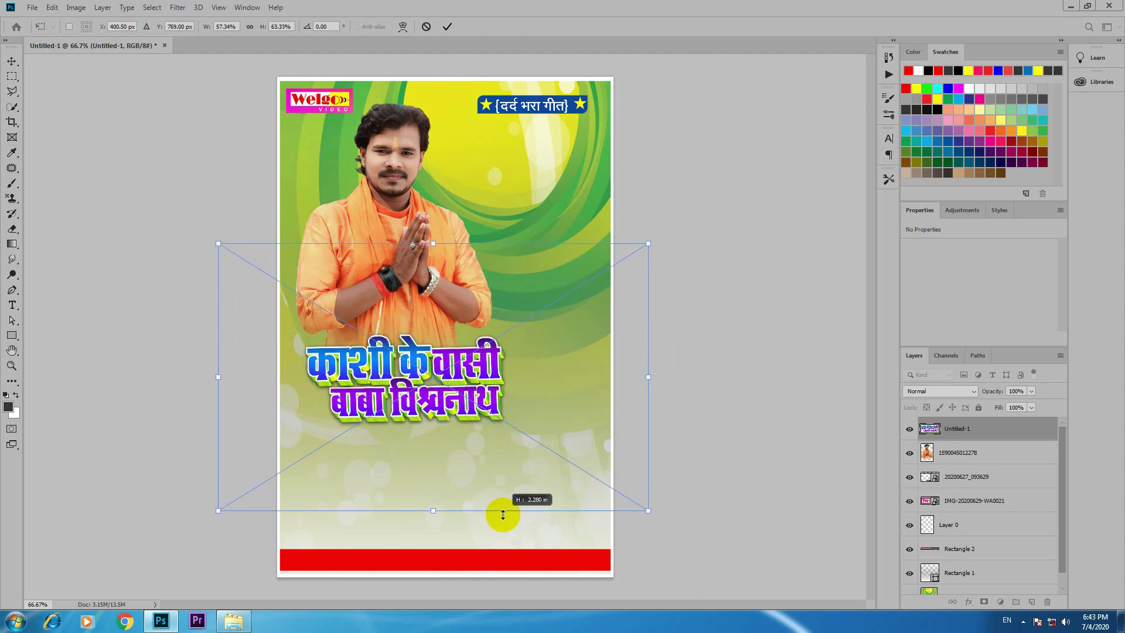
drag(635, 514, 726, 557)
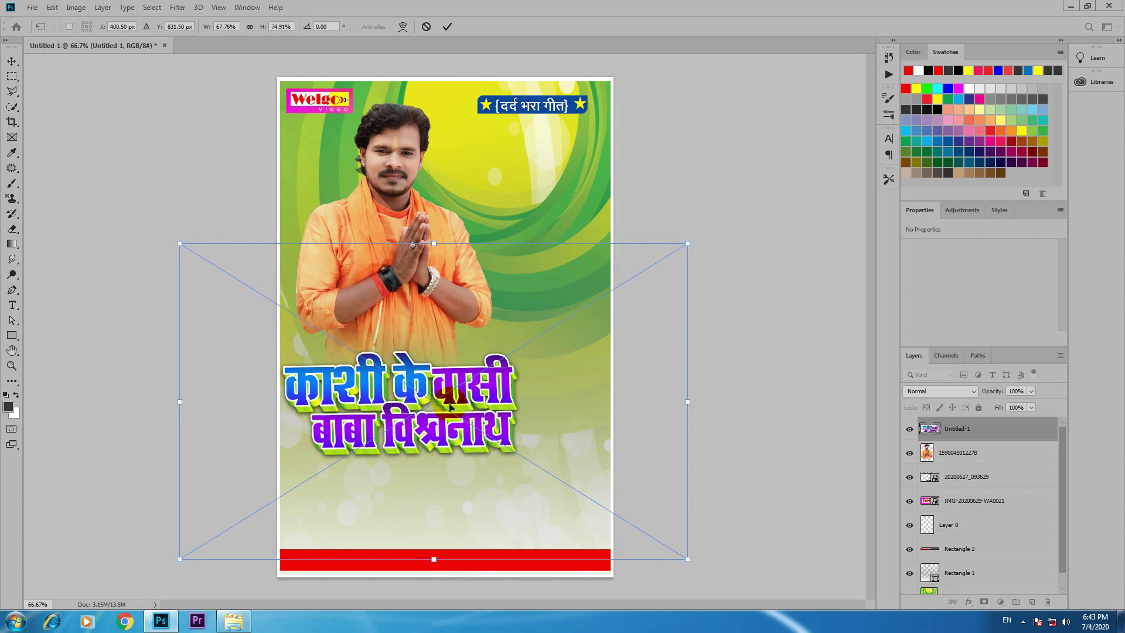
drag(473, 402, 536, 391)
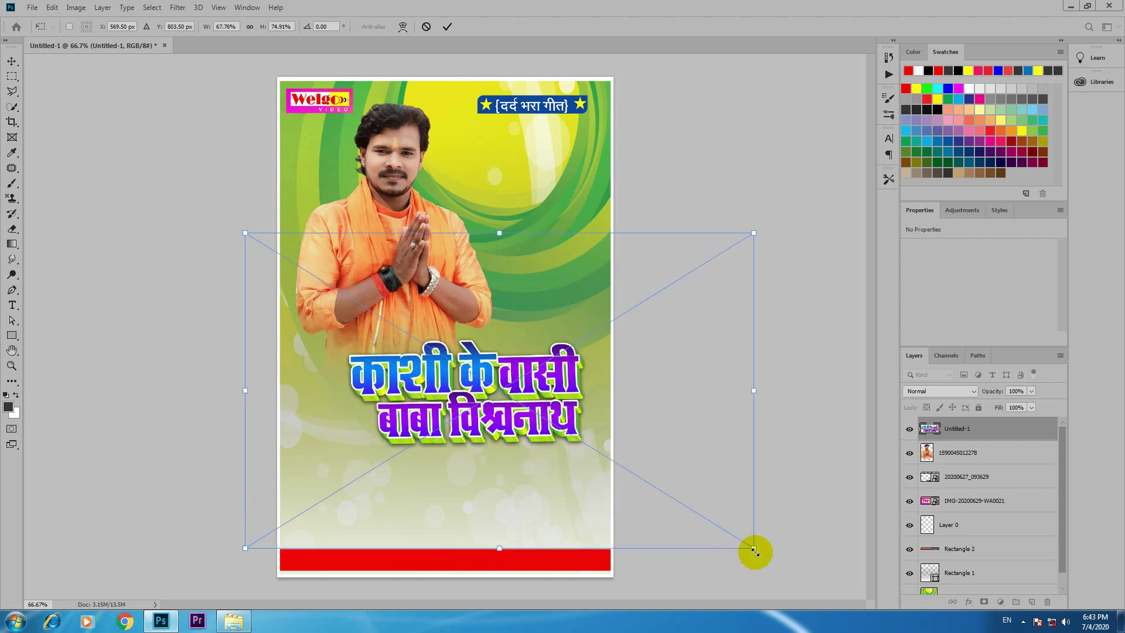
drag(755, 551, 768, 560)
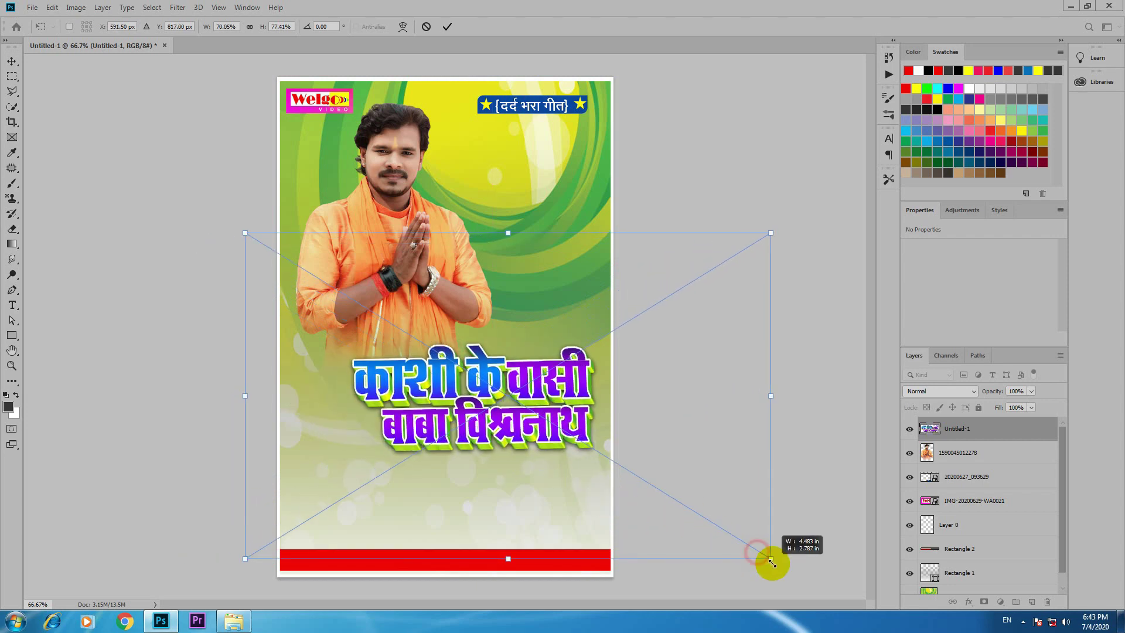
click(446, 28)
click(648, 155)
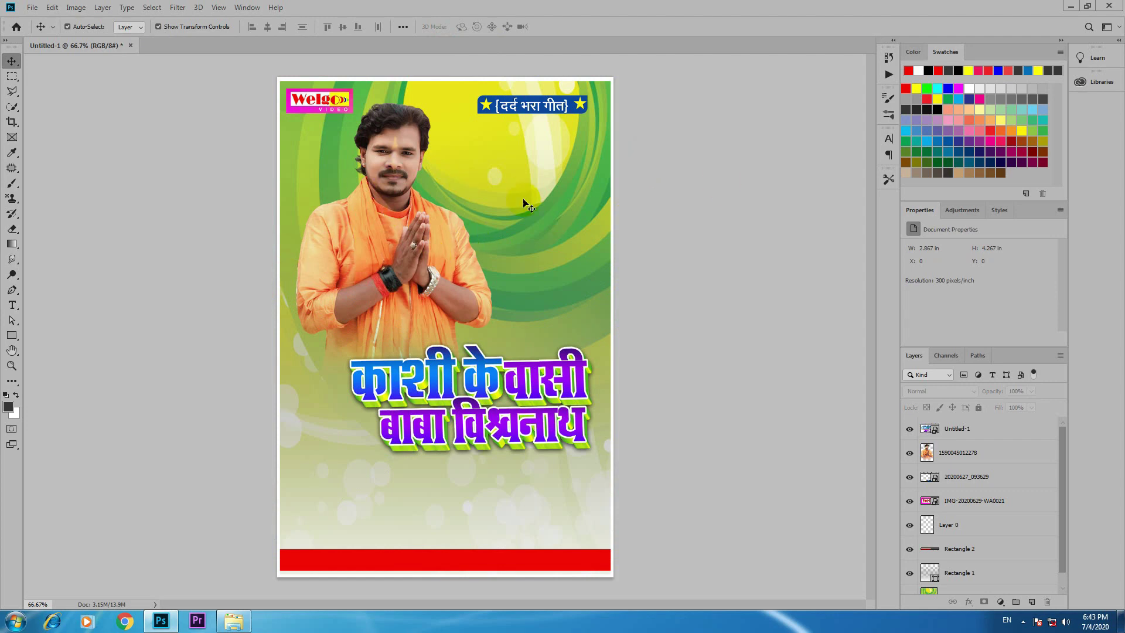